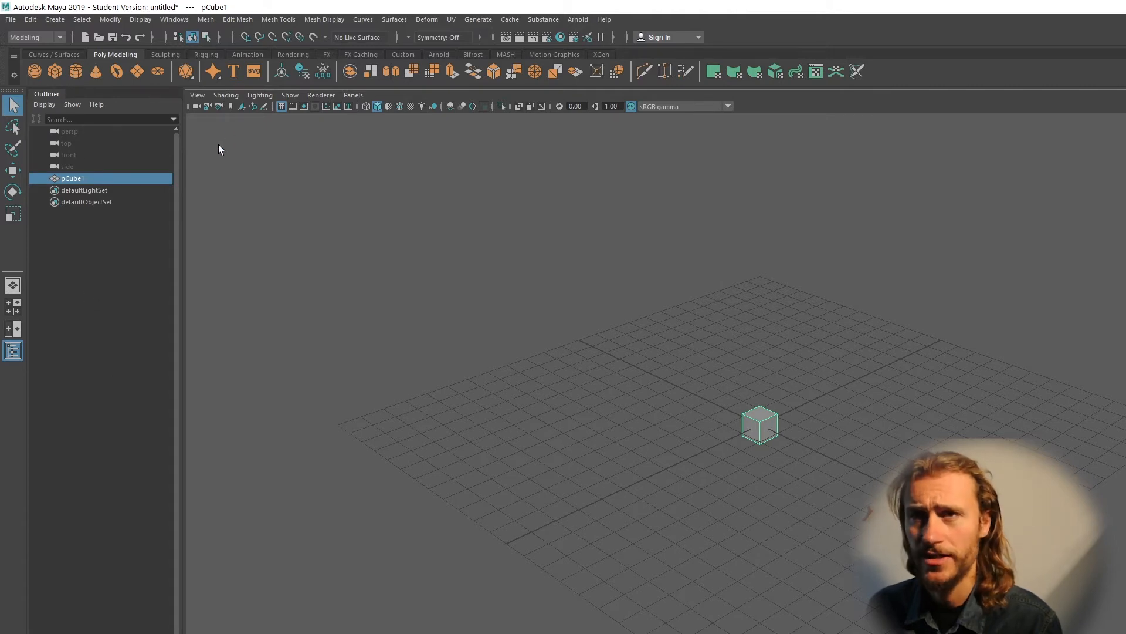
# Open the Outliner.
pyautogui.click(177, 19)
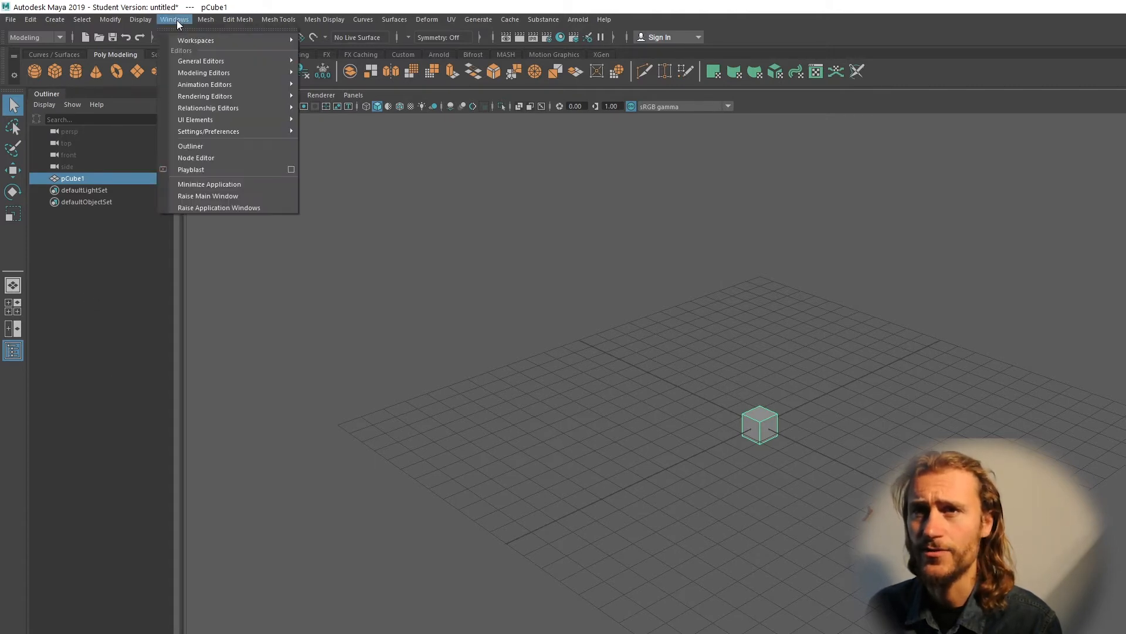
pyautogui.click(218, 146)
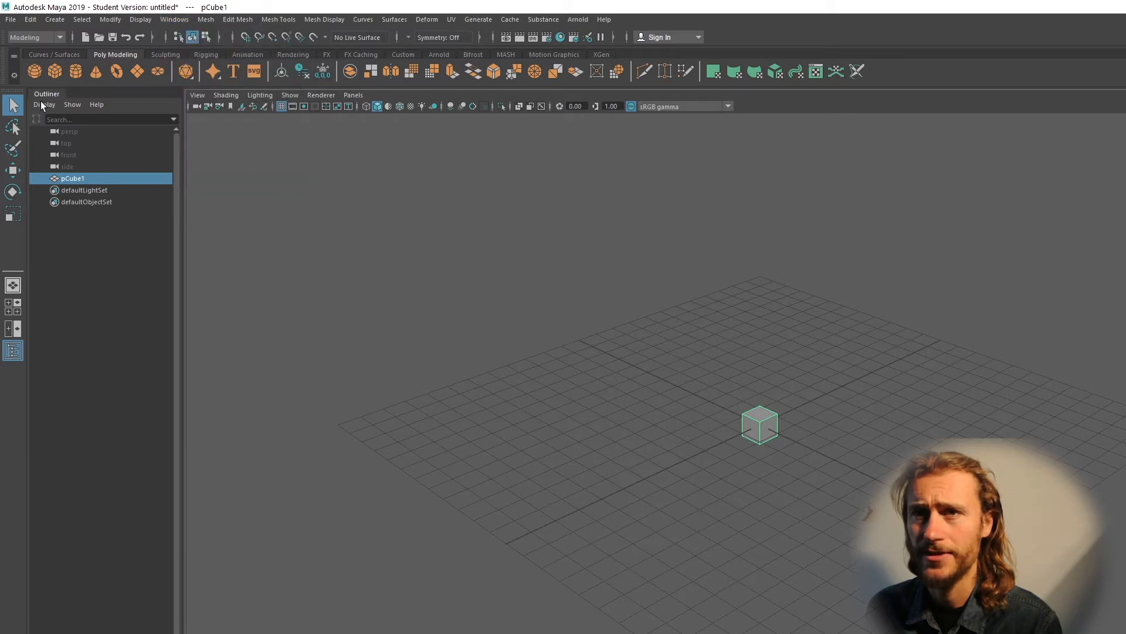
# Preview the four-view and two-pane layouts with and without the Outliner, ending on the single perspective view.
pyautogui.click(15, 307)
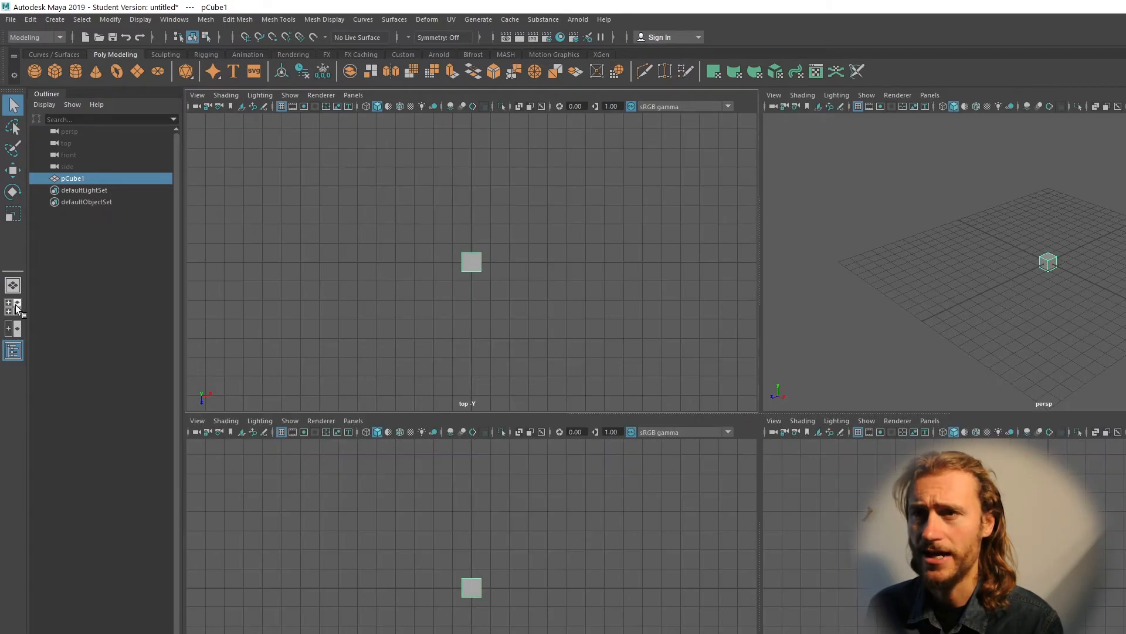
pyautogui.click(12, 331)
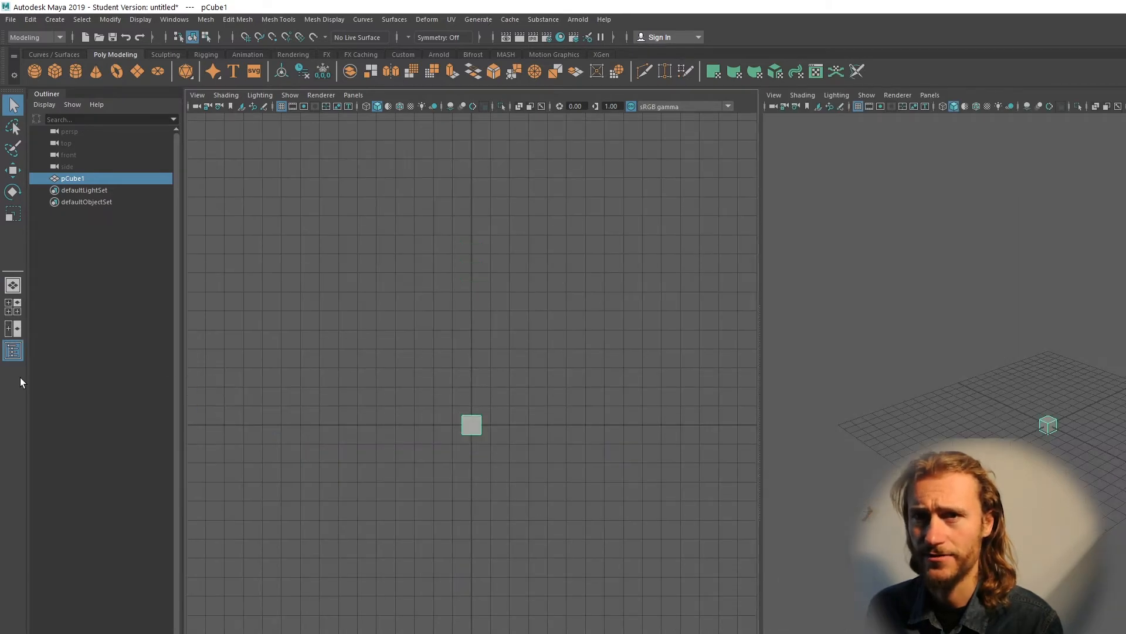
pyautogui.click(13, 354)
pyautogui.click(15, 292)
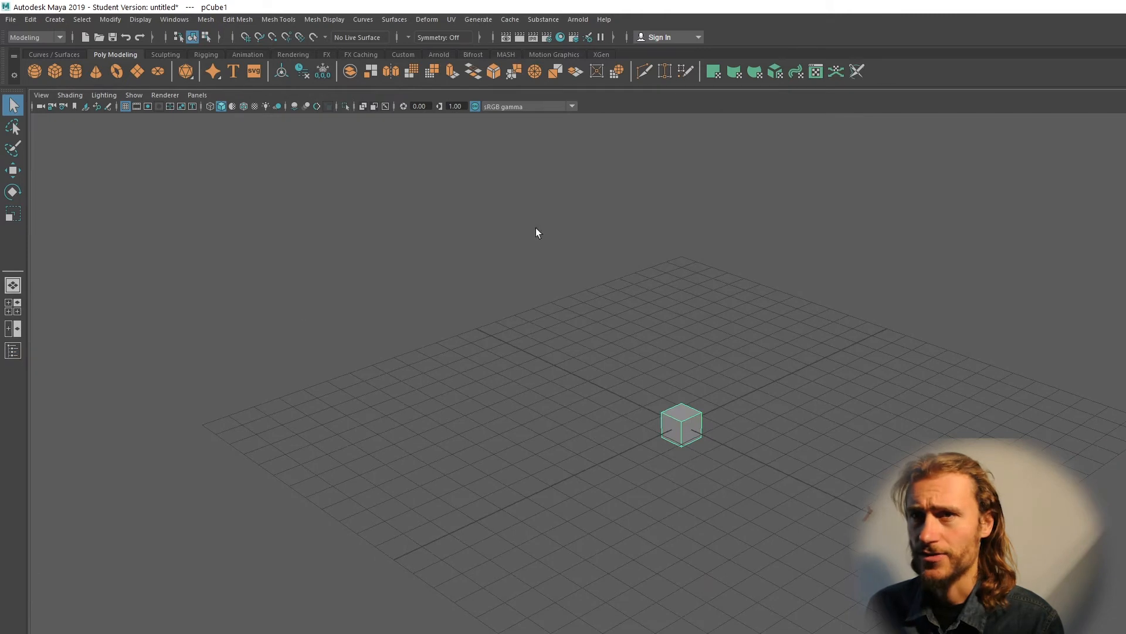
pyautogui.click(12, 312)
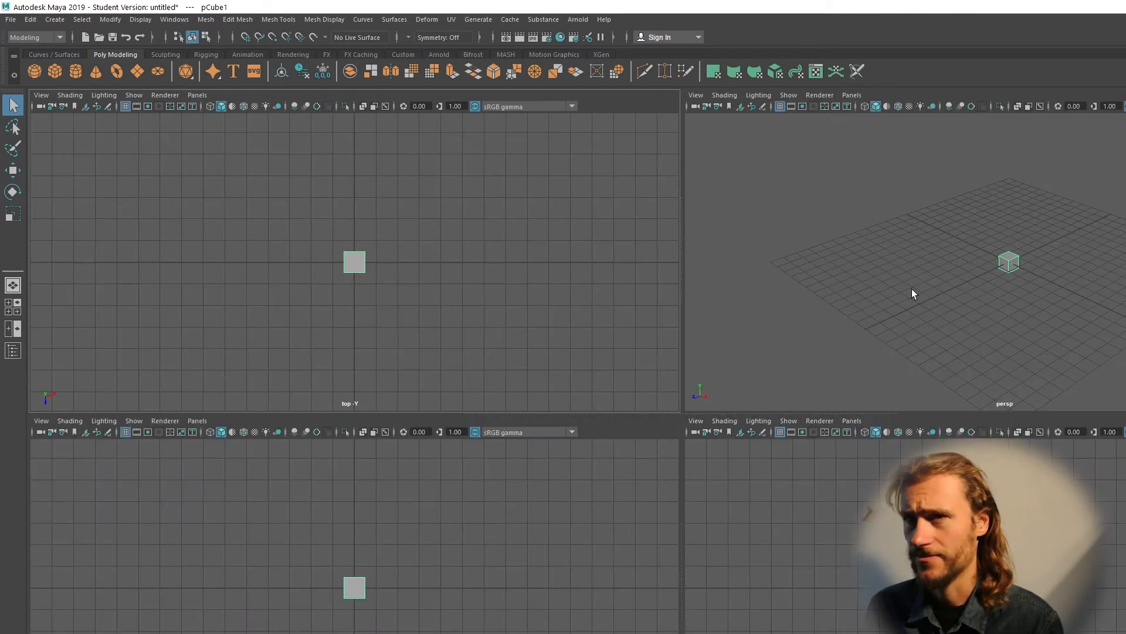
pyautogui.click(7, 330)
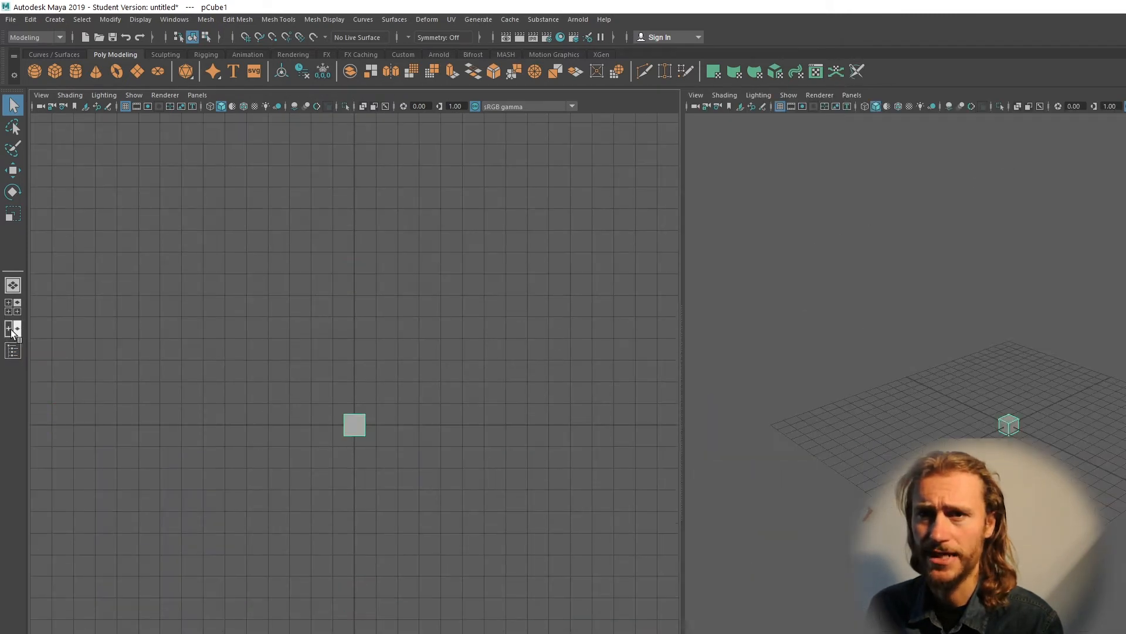
pyautogui.click(13, 285)
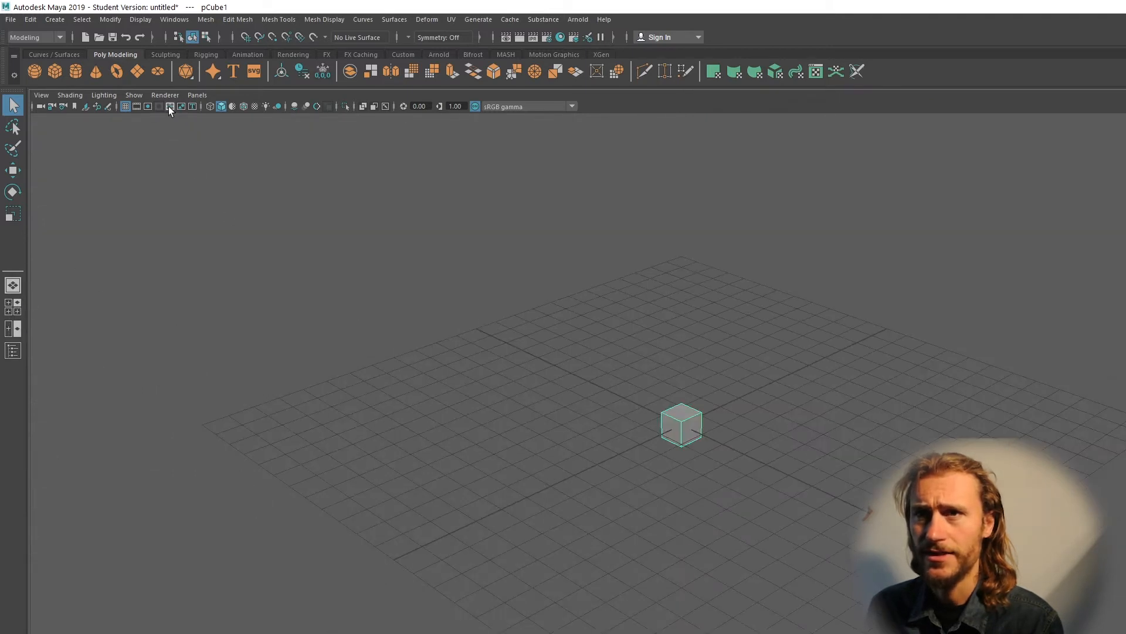
# Display the Outliner in place of the main viewport, and switch that panel back to the persp camera.
pyautogui.click(194, 95)
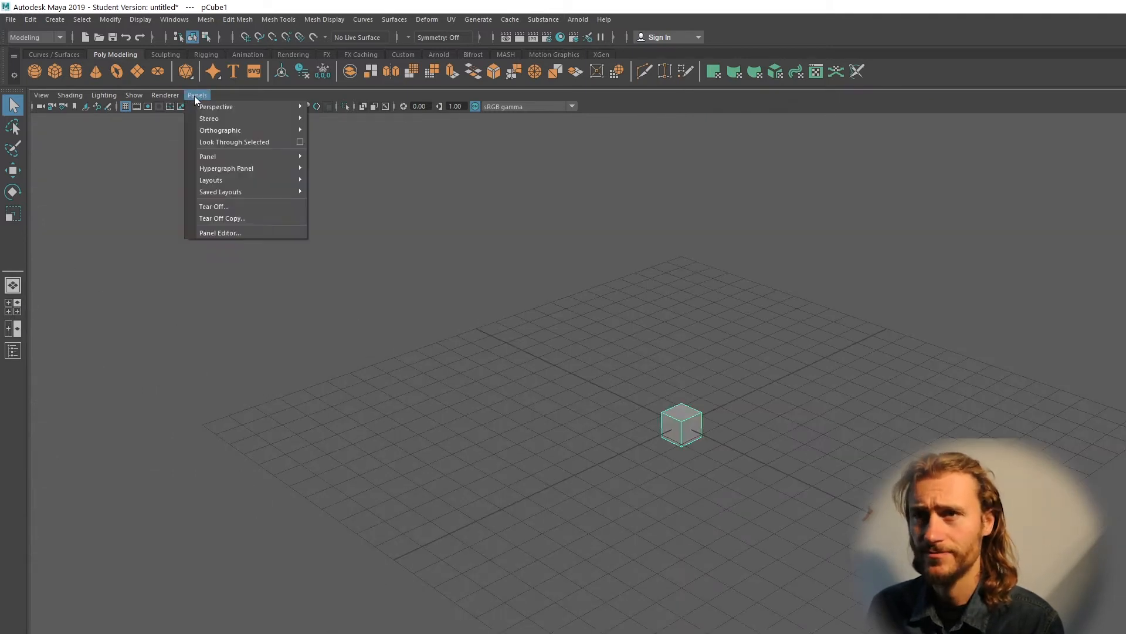
pyautogui.moveTo(255, 157)
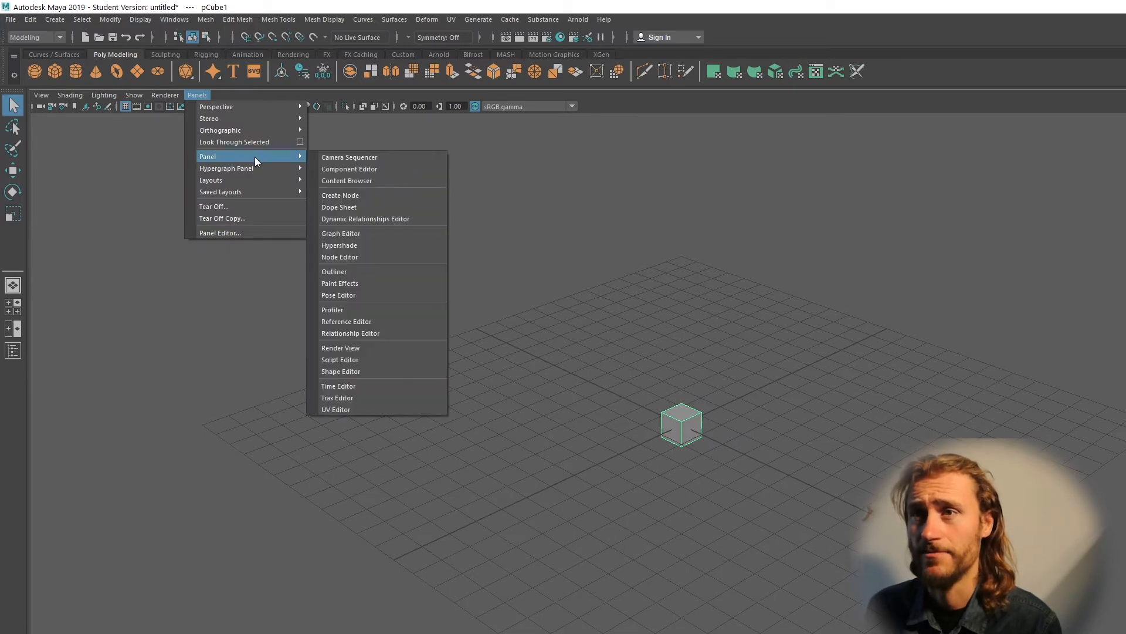
pyautogui.click(379, 271)
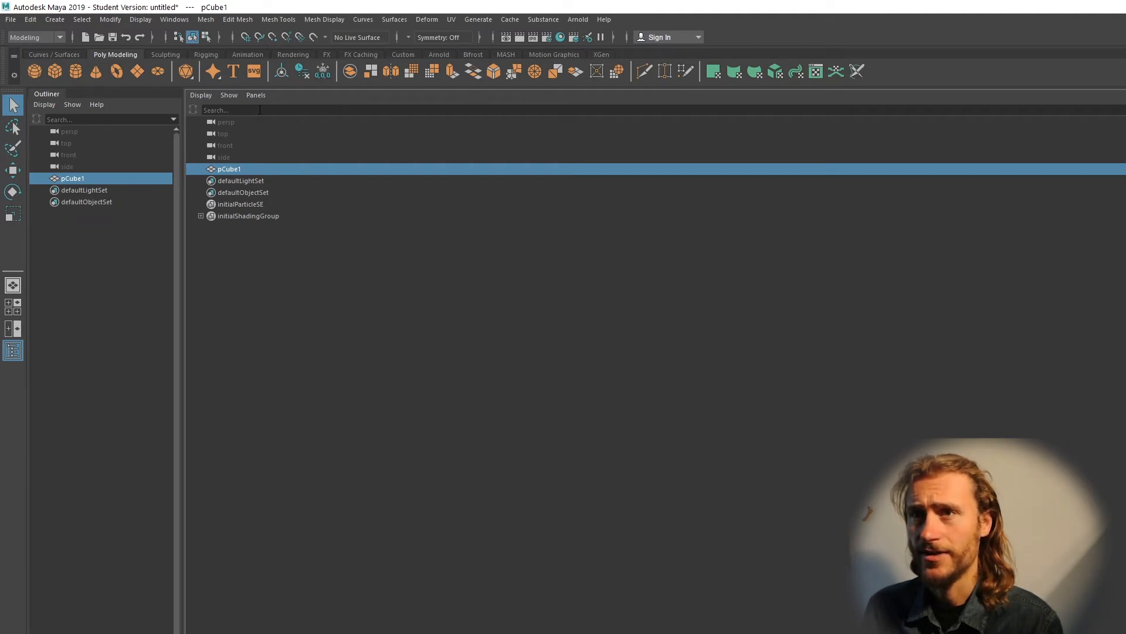
pyautogui.click(257, 96)
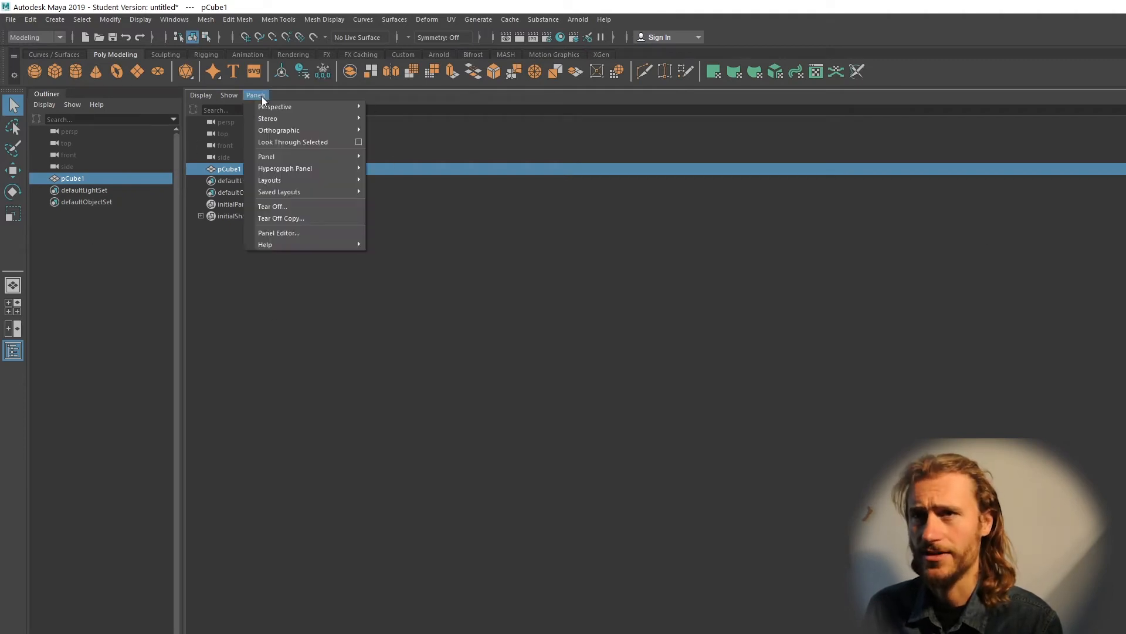
pyautogui.moveTo(274, 109)
pyautogui.click(414, 109)
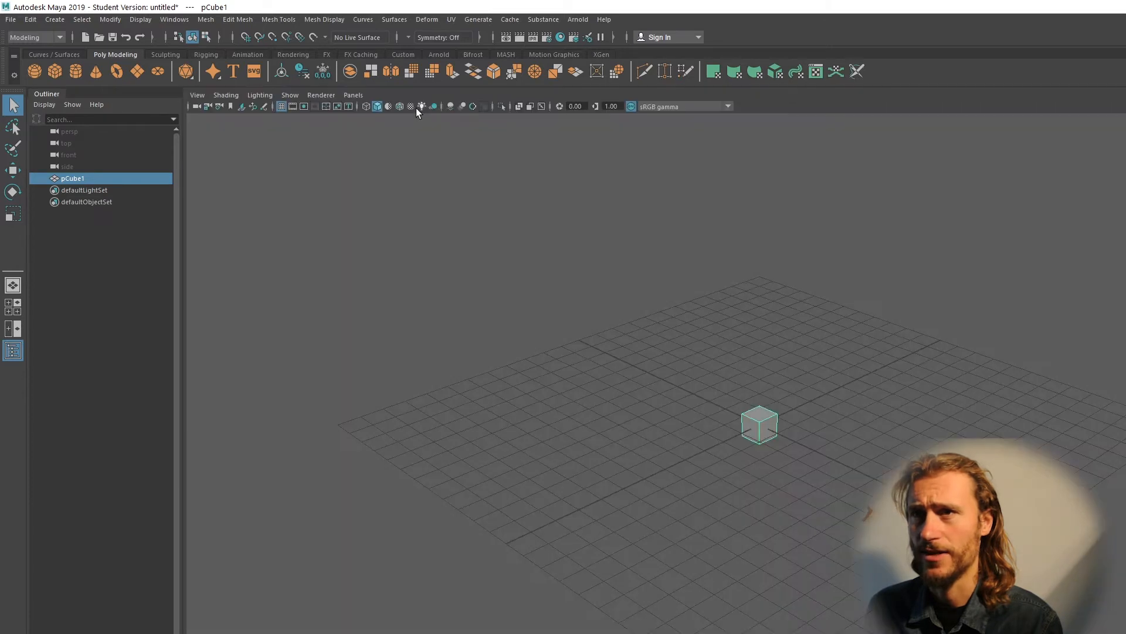
# Deselect the cube.
pyautogui.click(353, 95)
pyautogui.moveTo(374, 105)
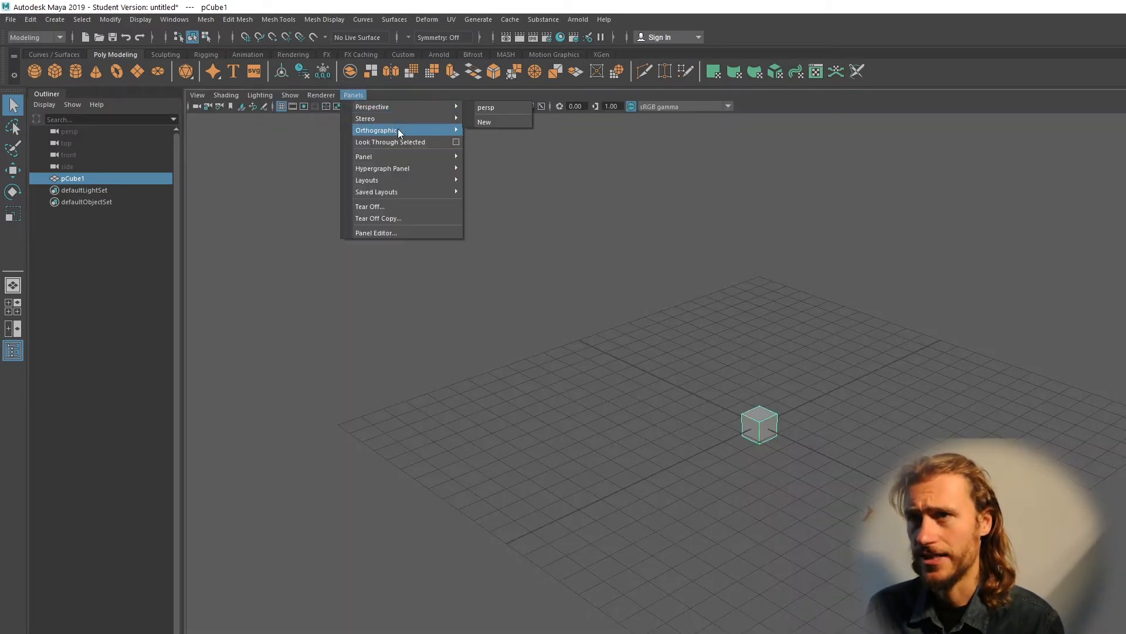
pyautogui.click(354, 94)
pyautogui.click(388, 294)
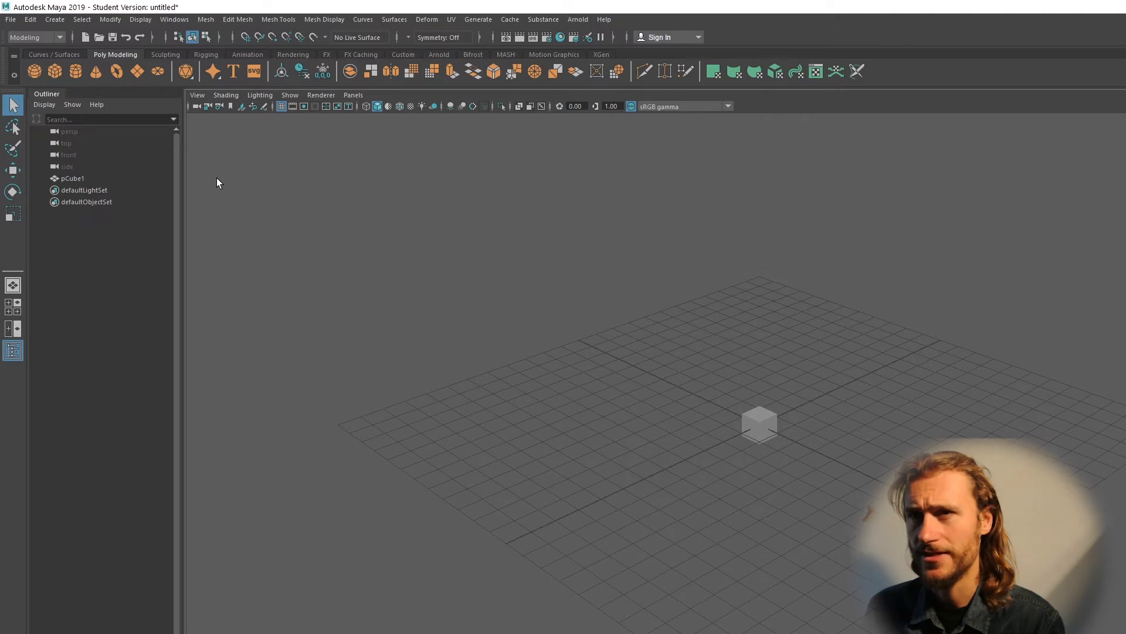
# Orbit down to a low angle on the cube and create a camera from that view.
pyautogui.click(199, 95)
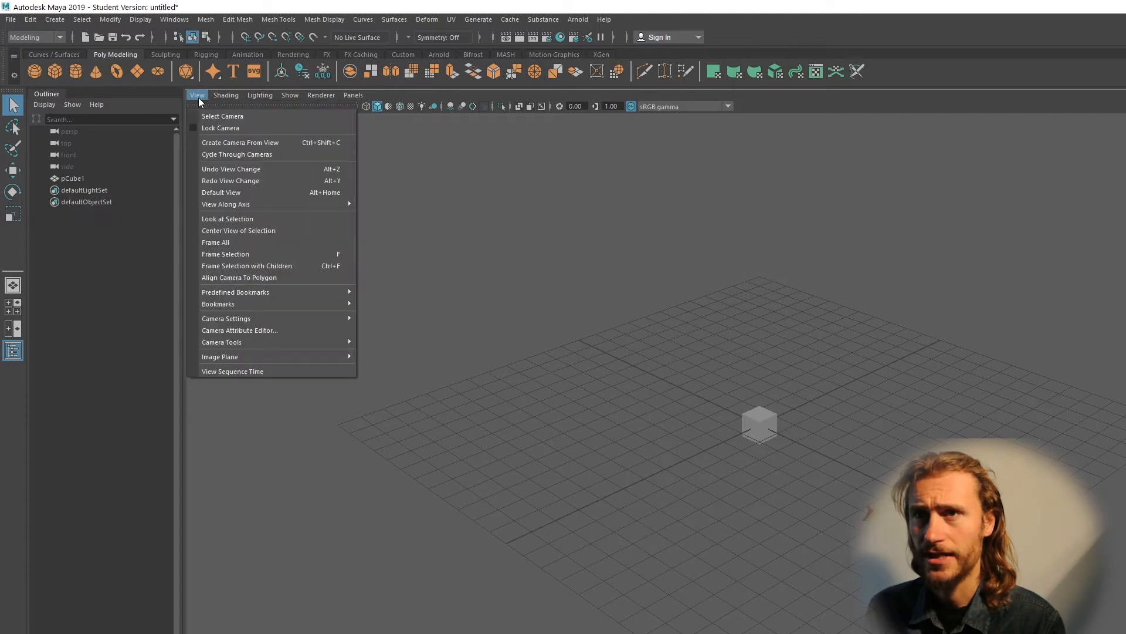
pyautogui.click(849, 481)
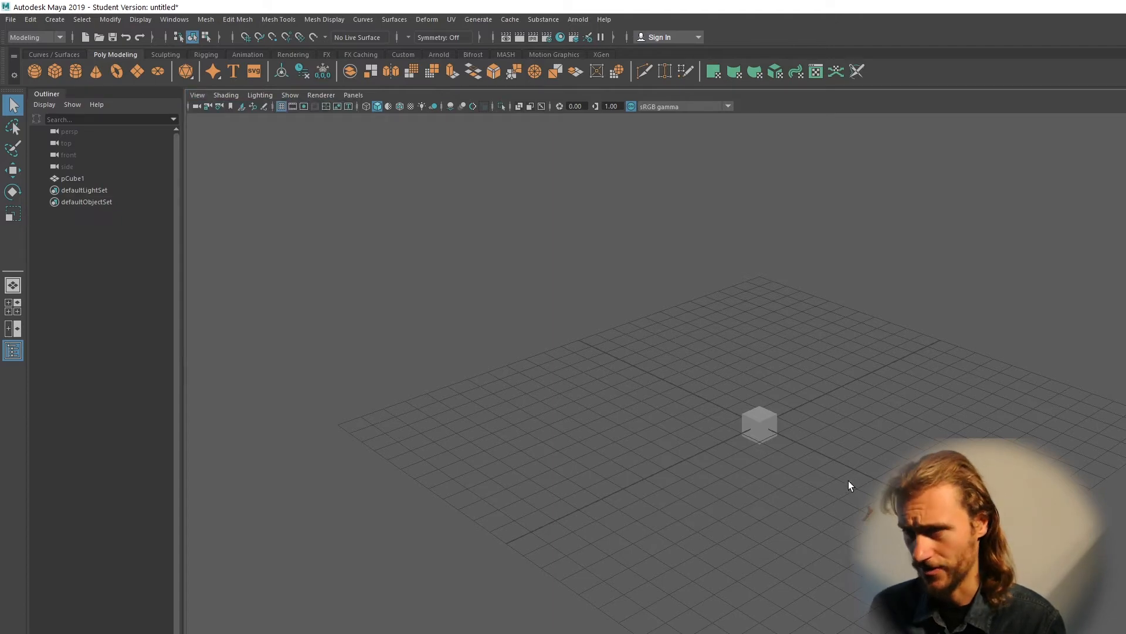
pyautogui.keyDown('alt'); pyautogui.moveTo(792, 513); pyautogui.dragTo(778, 410); pyautogui.keyUp('alt')
pyautogui.click(196, 95)
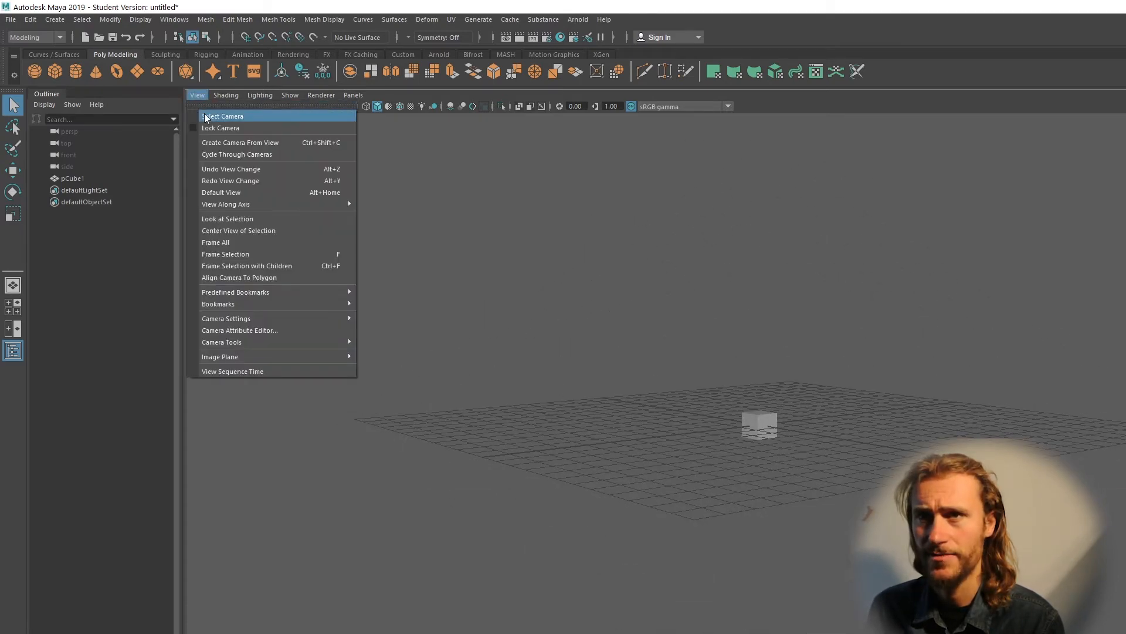
pyautogui.click(328, 146)
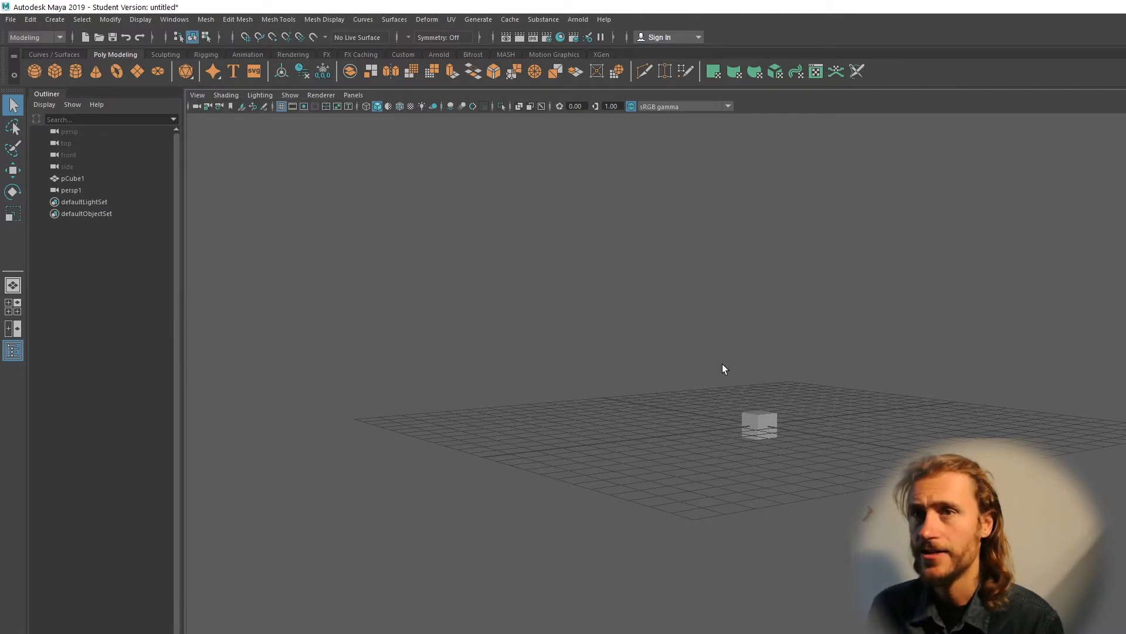
# Rename the persp1 camera to Cam1.
pyautogui.click(77, 191)
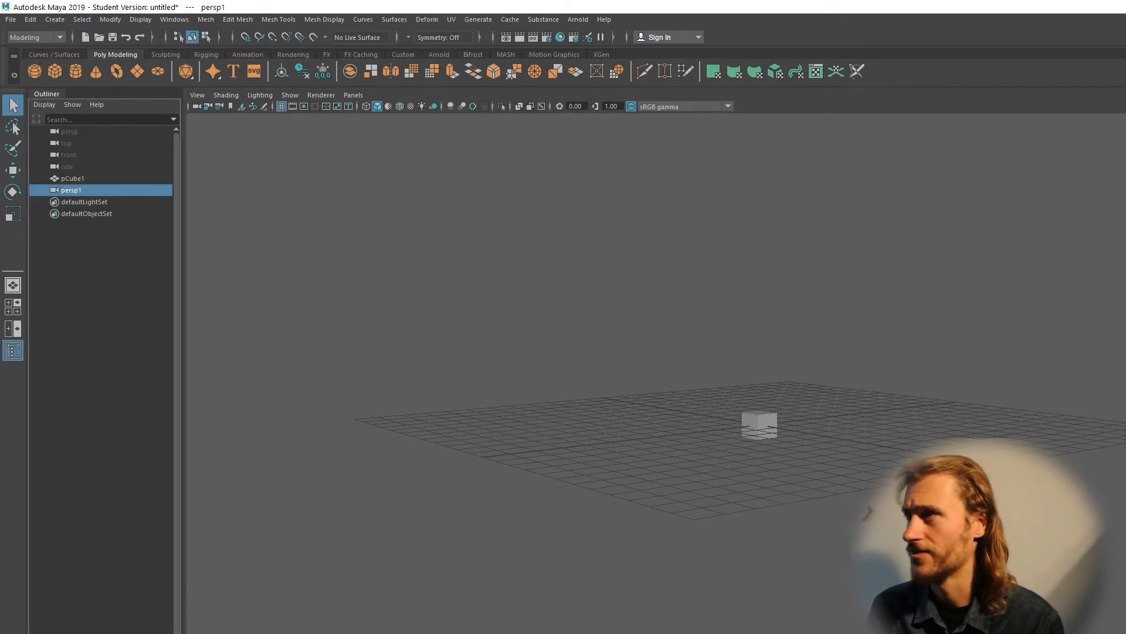
pyautogui.doubleClick(72, 192)
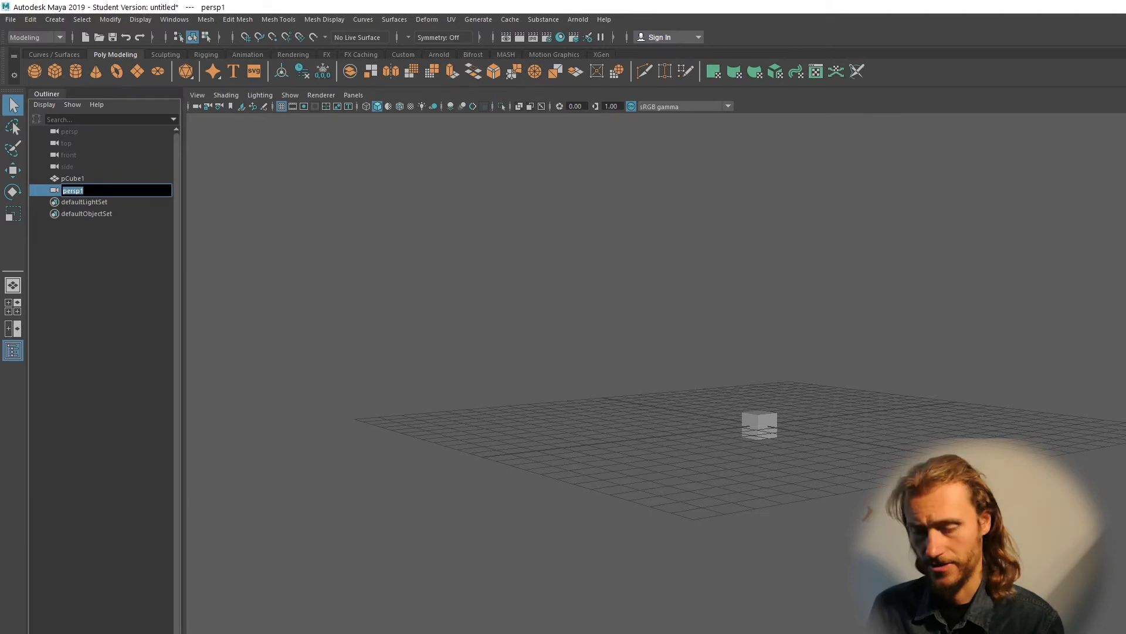
pyautogui.press('Return')
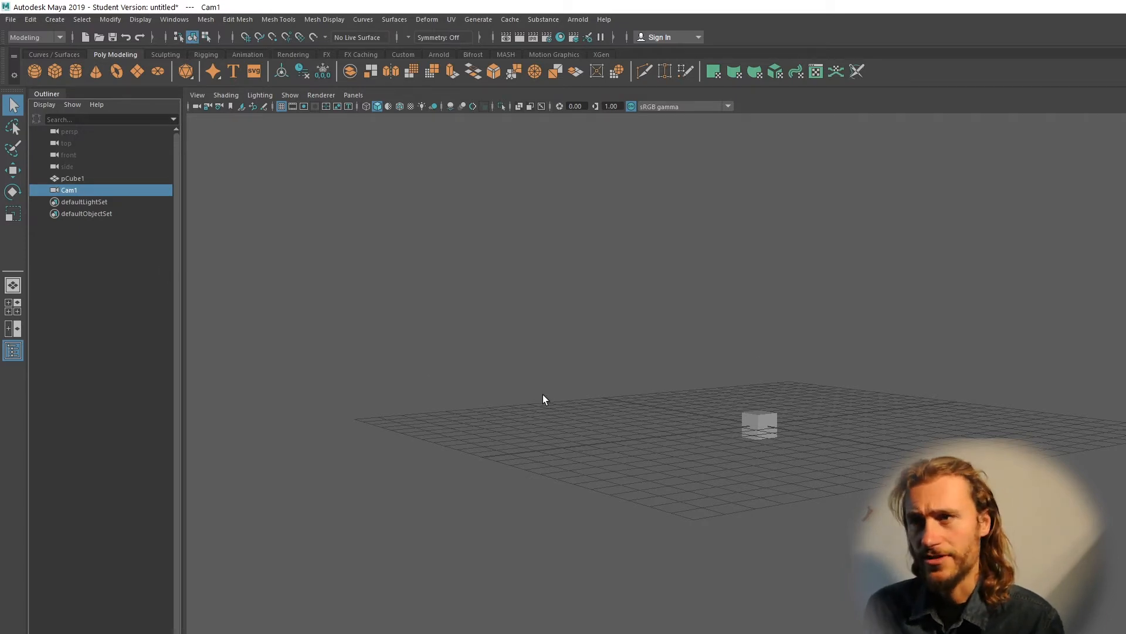
# Look through the persp camera and bring the Cam1 camera object into view beside the grid.
pyautogui.click(347, 95)
pyautogui.moveTo(403, 106)
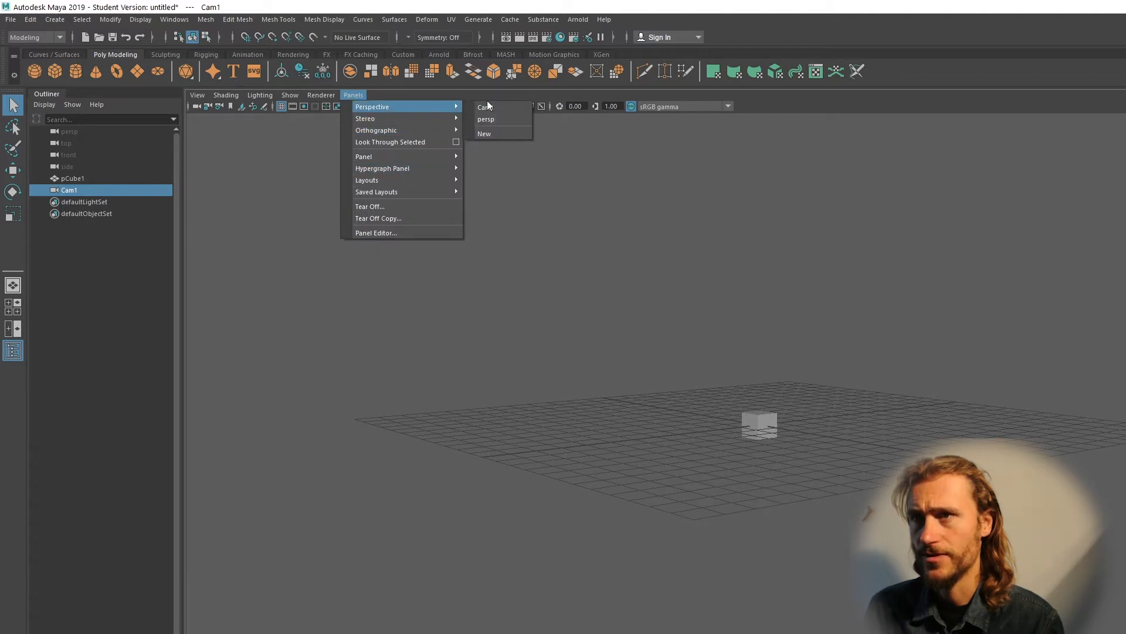
pyautogui.click(506, 108)
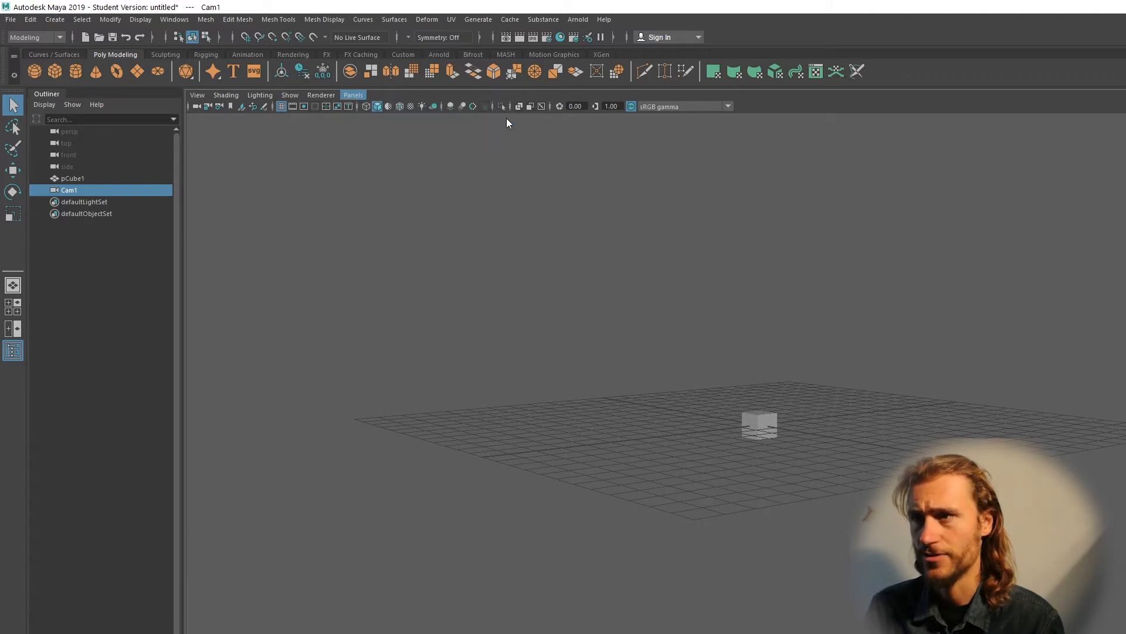
pyautogui.keyDown('alt'); pyautogui.moveTo(775, 333); pyautogui.dragTo(632, 350); pyautogui.keyUp('alt')
pyautogui.keyDown('alt'); pyautogui.moveTo(631, 350); pyautogui.dragTo(986, 534, button='middle'); pyautogui.keyUp('alt')
pyautogui.keyDown('alt'); pyautogui.moveTo(856, 522); pyautogui.dragTo(707, 487); pyautogui.keyUp('alt')
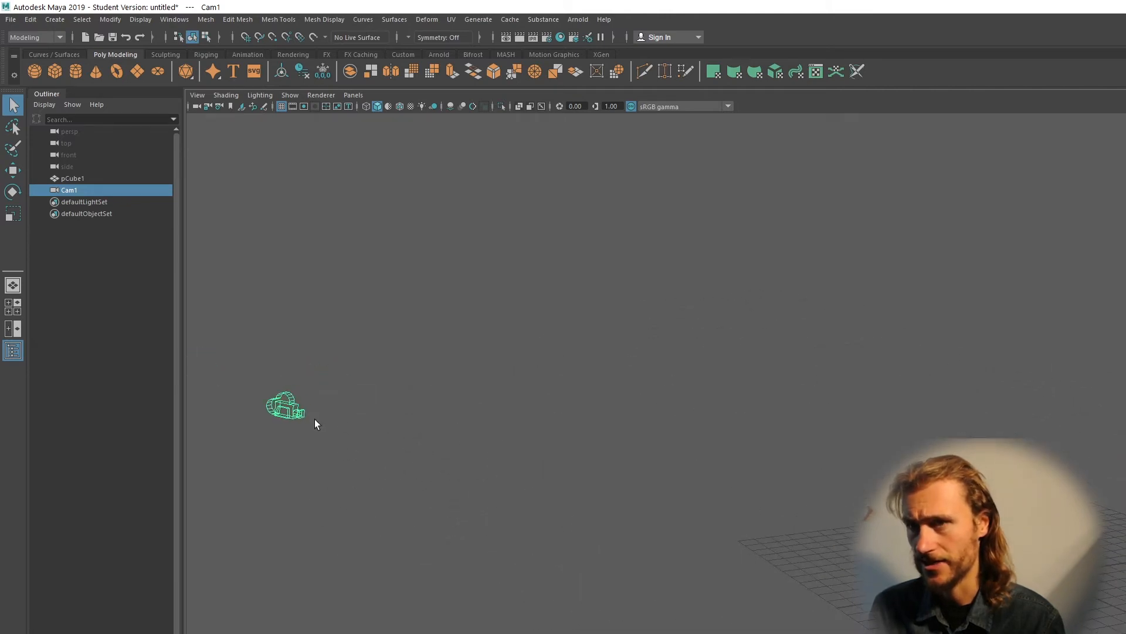
pyautogui.keyDown('alt'); pyautogui.moveTo(286, 405); pyautogui.dragTo(231, 333, button='middle'); pyautogui.keyUp('alt')
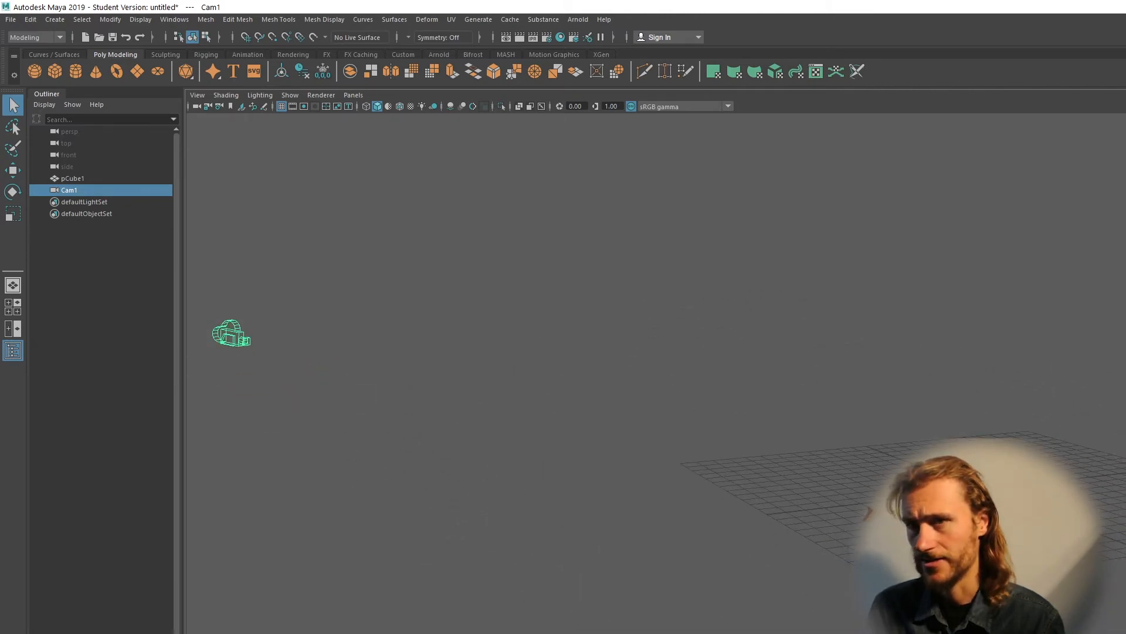
pyautogui.click(353, 95)
pyautogui.moveTo(409, 114)
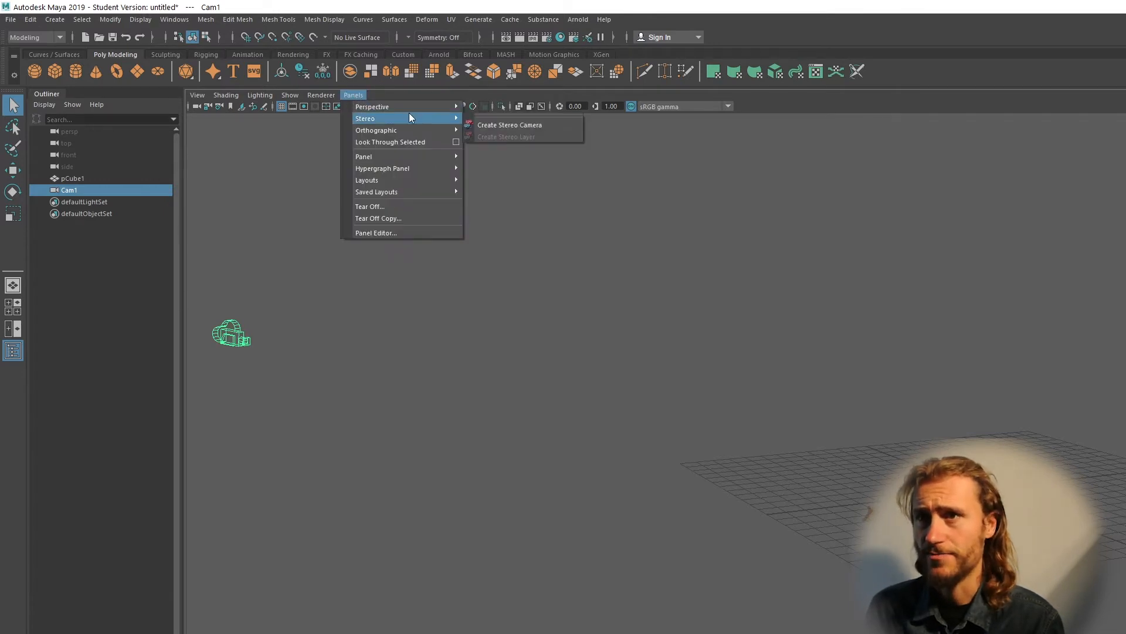
pyautogui.moveTo(418, 157)
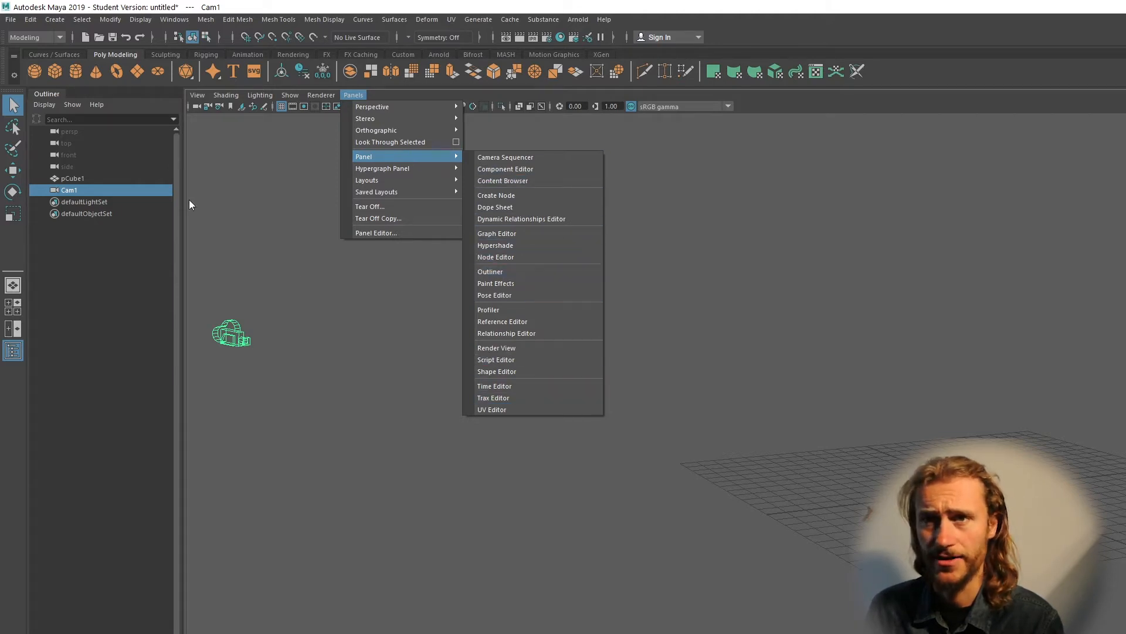
pyautogui.click(465, 347)
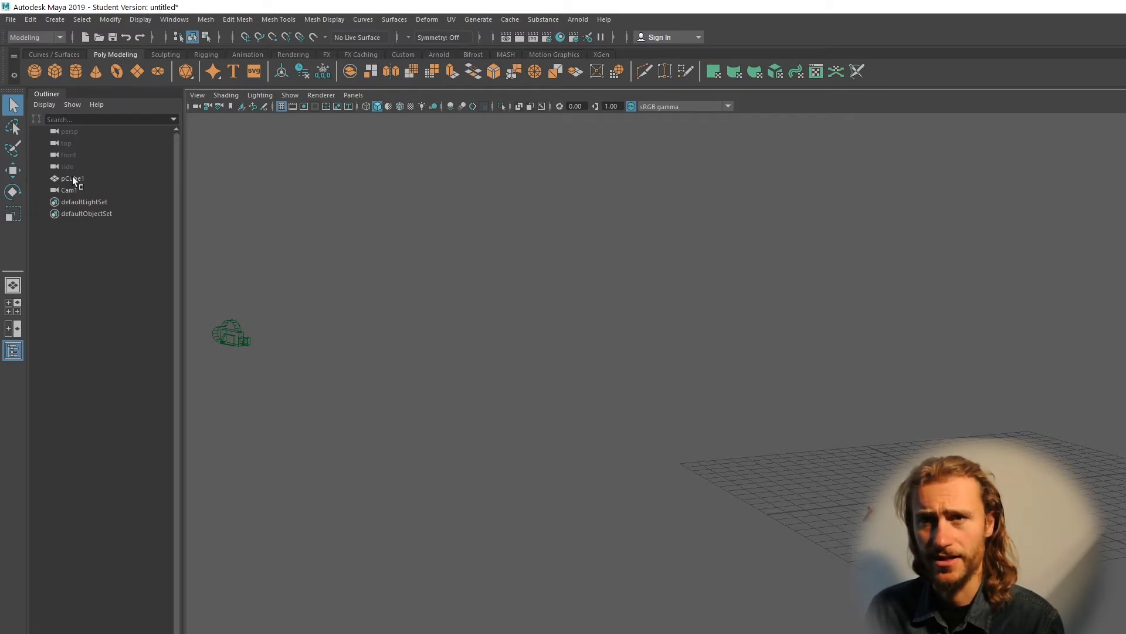
# Select pCube1 and frame it in the perspective view, zoomed out slightly.
pyautogui.click(968, 487)
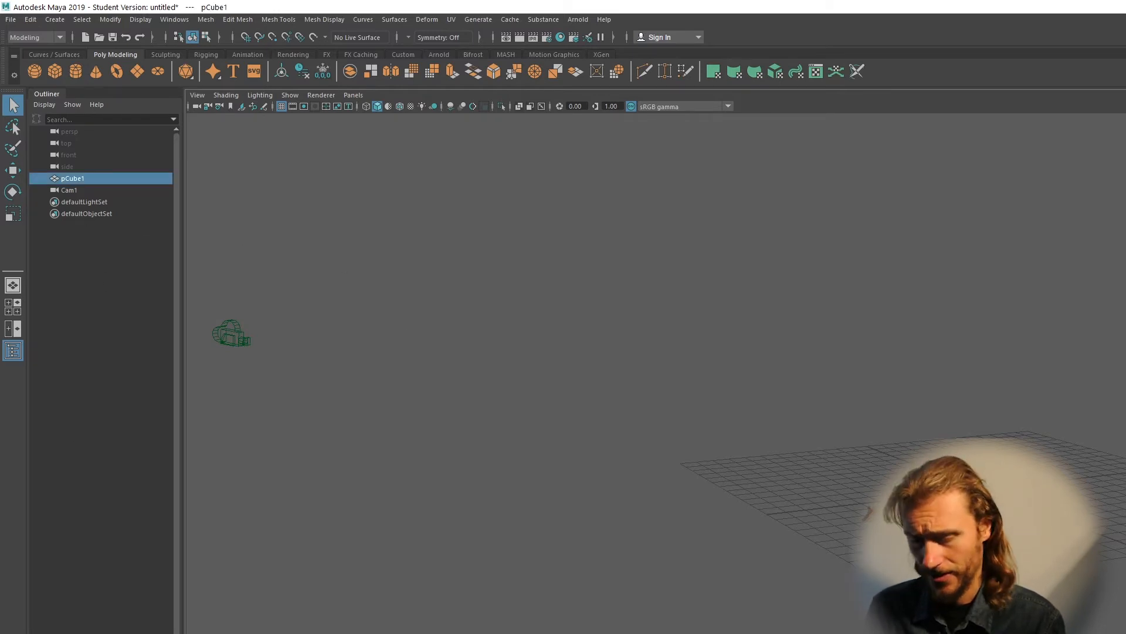
pyautogui.press('f')
pyautogui.scroll(-5, 838, 478)
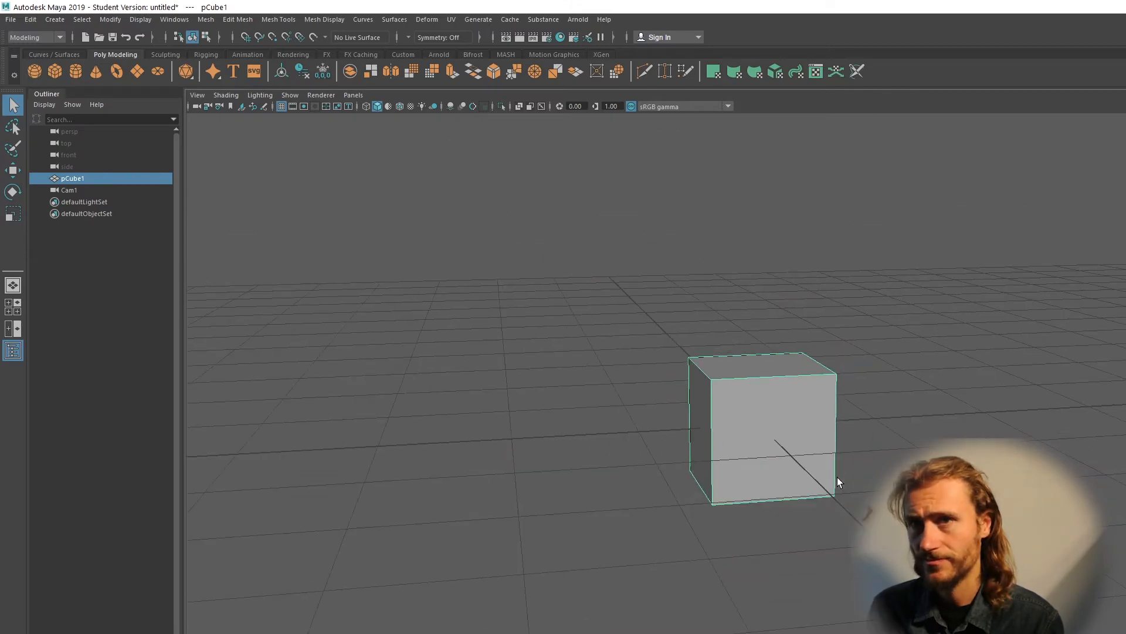
pyautogui.scroll(2, 831, 468)
pyautogui.scroll(-2, 829, 468)
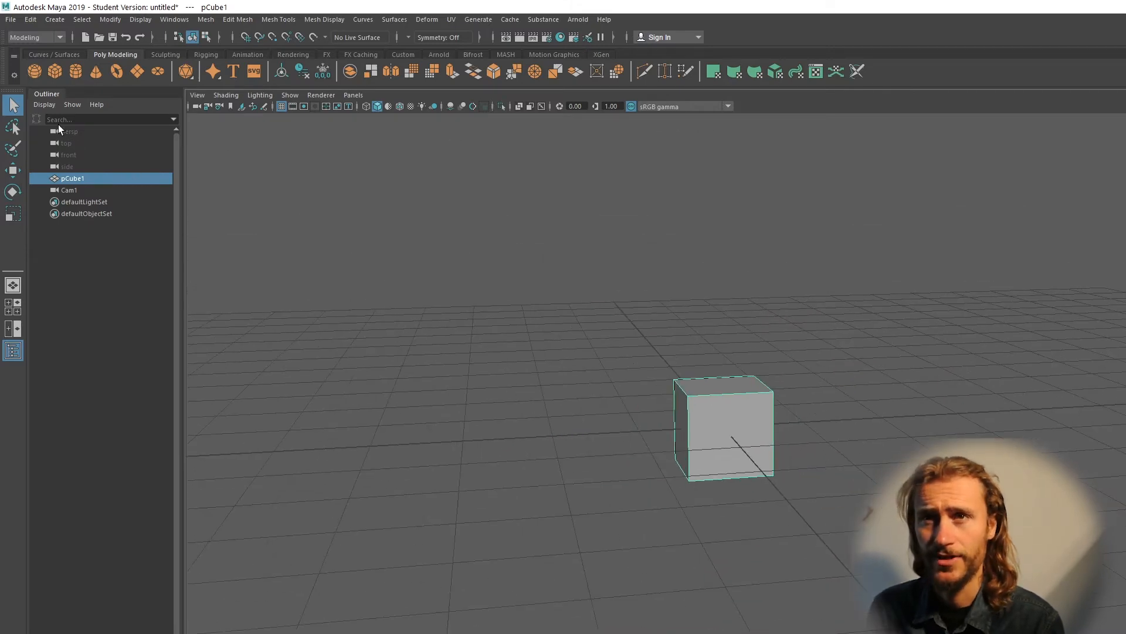
# Filter the Outliner by "cam", and clear the filter to list all objects again.
pyautogui.click(88, 119)
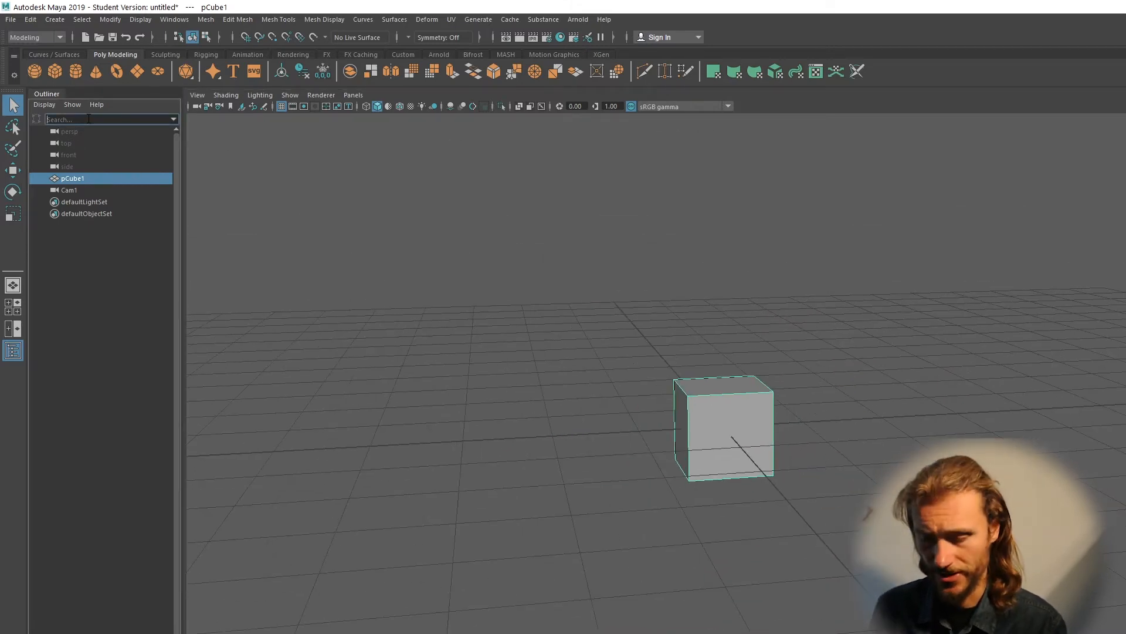
pyautogui.write('cam')
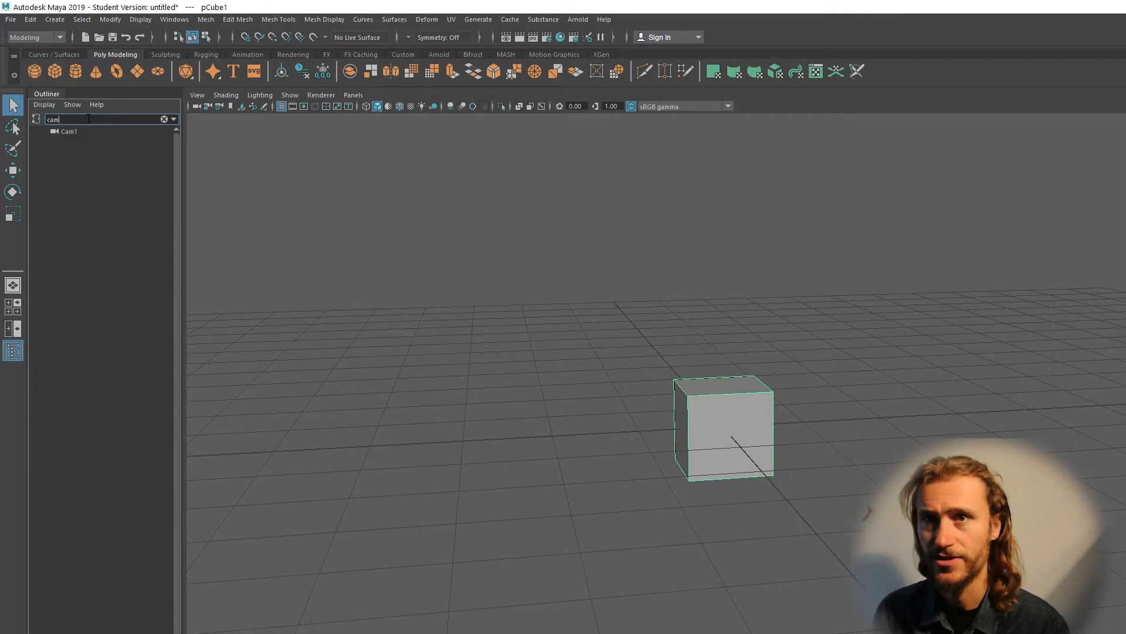
pyautogui.click(165, 119)
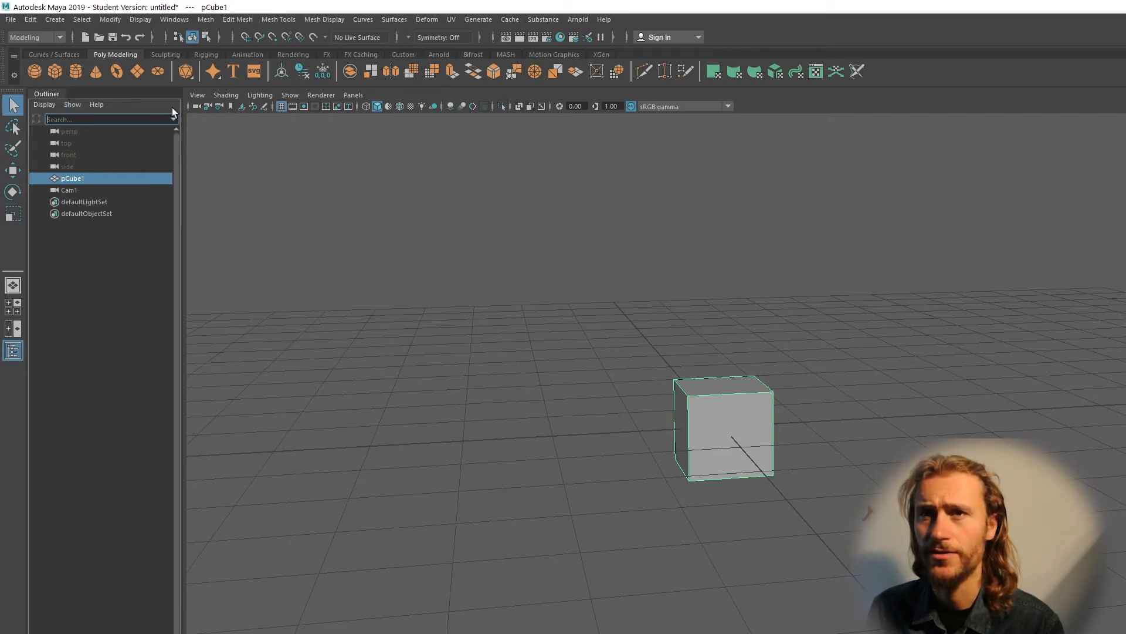
pyautogui.click(72, 105)
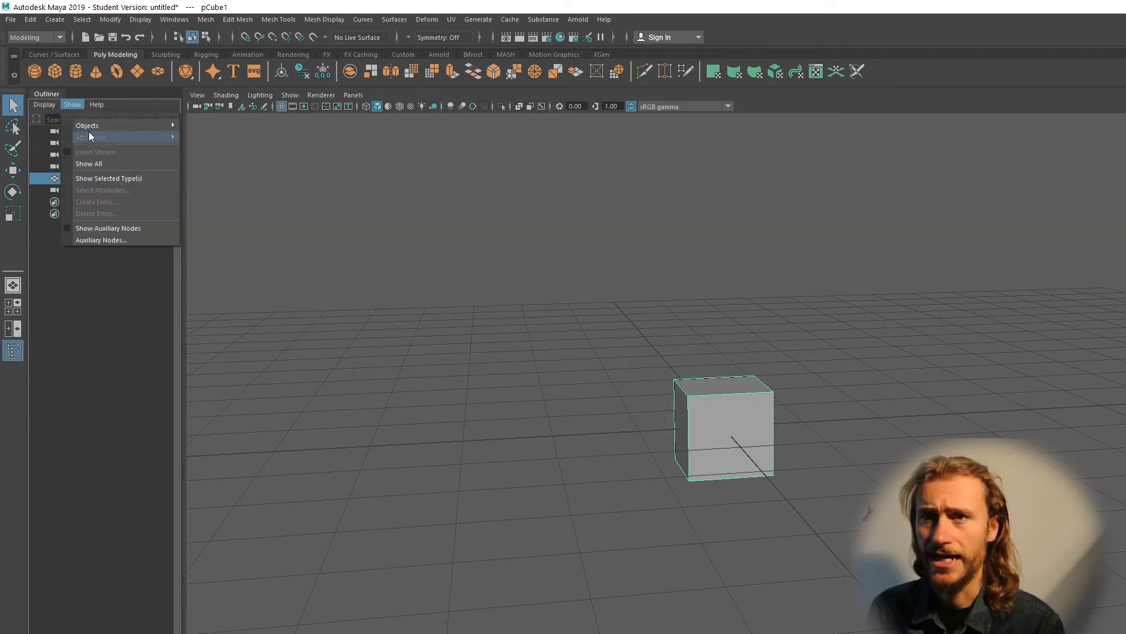
pyautogui.moveTo(90, 128)
pyautogui.click(36, 148)
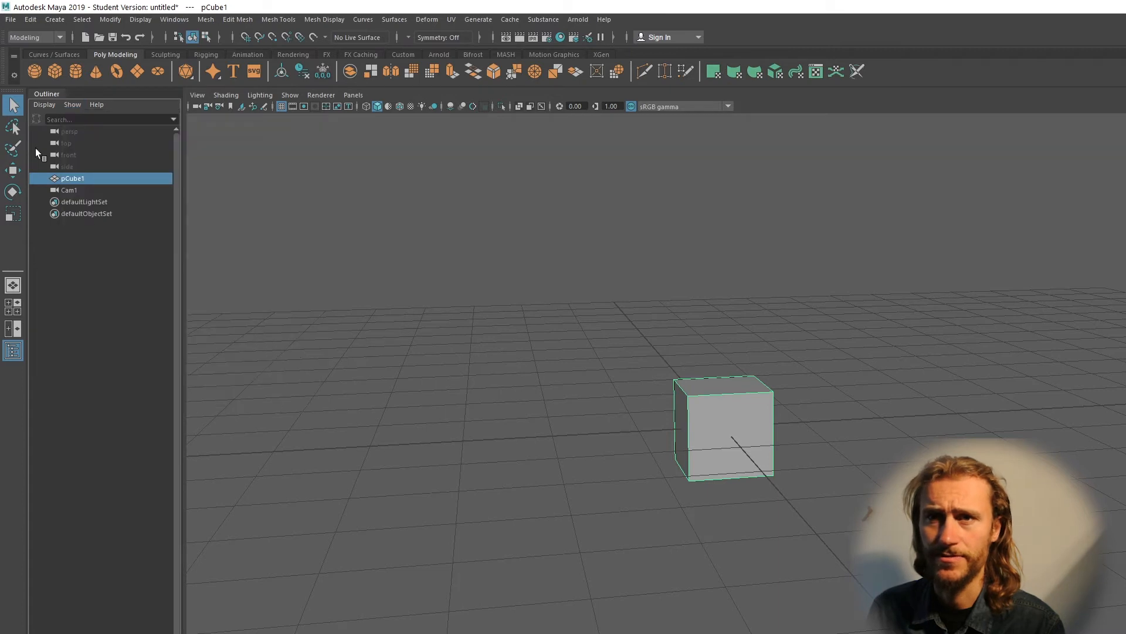
pyautogui.click(80, 213)
pyautogui.click(73, 189)
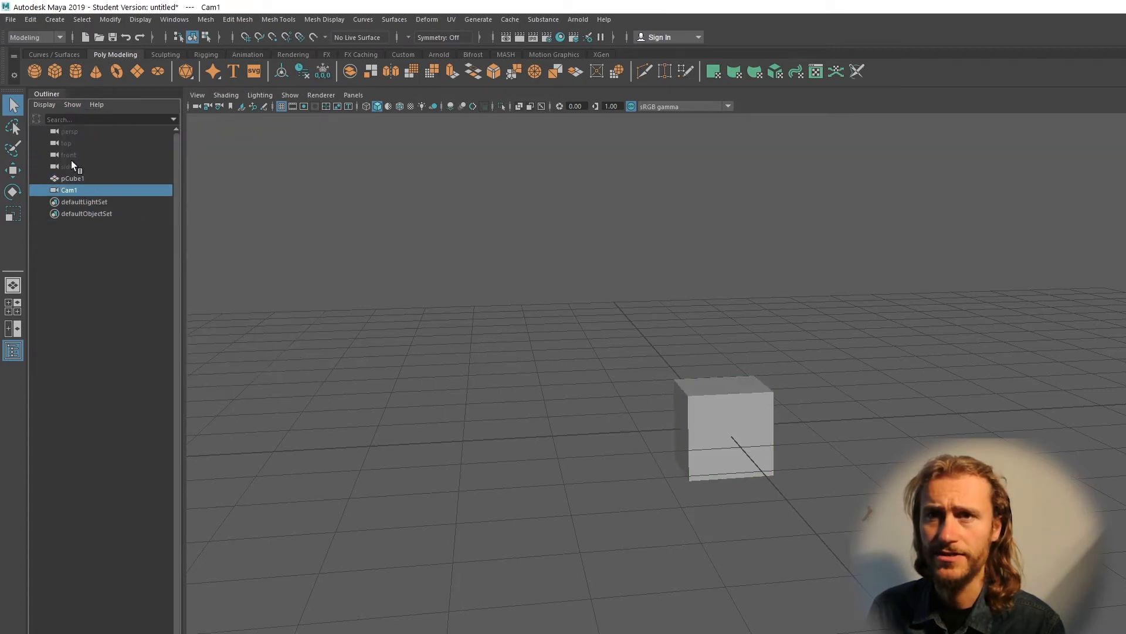
# Filter the Outliner by object type so that it lists only Lights.
pyautogui.click(79, 105)
pyautogui.moveTo(79, 123)
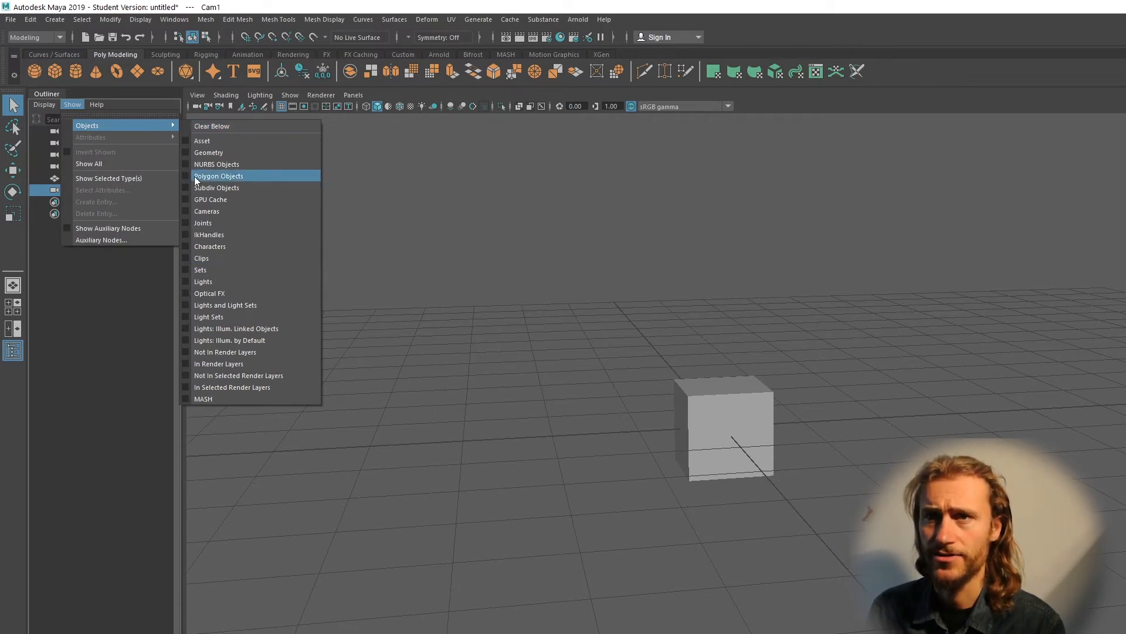
pyautogui.click(202, 283)
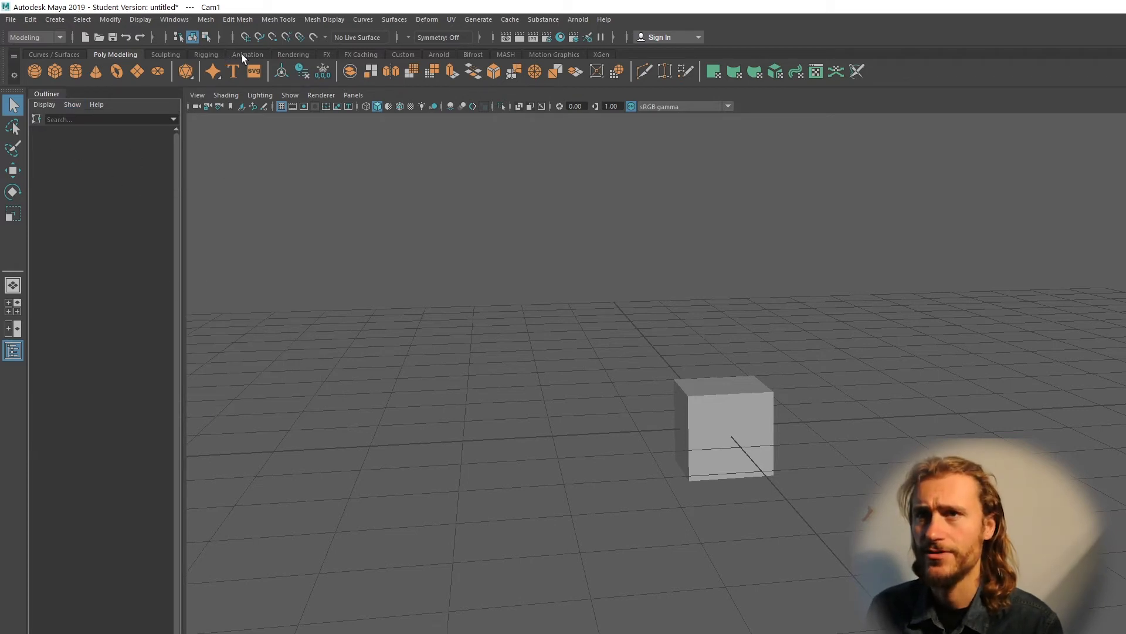
# Create a directional light and move it straight up above the cube.
pyautogui.click(293, 54)
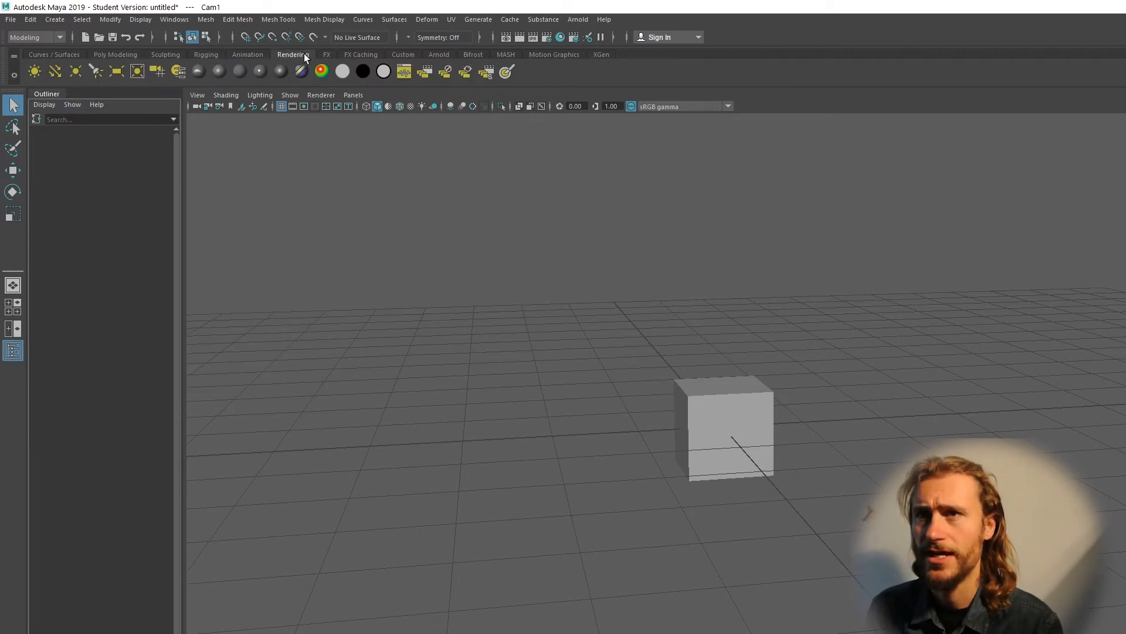
pyautogui.click(55, 71)
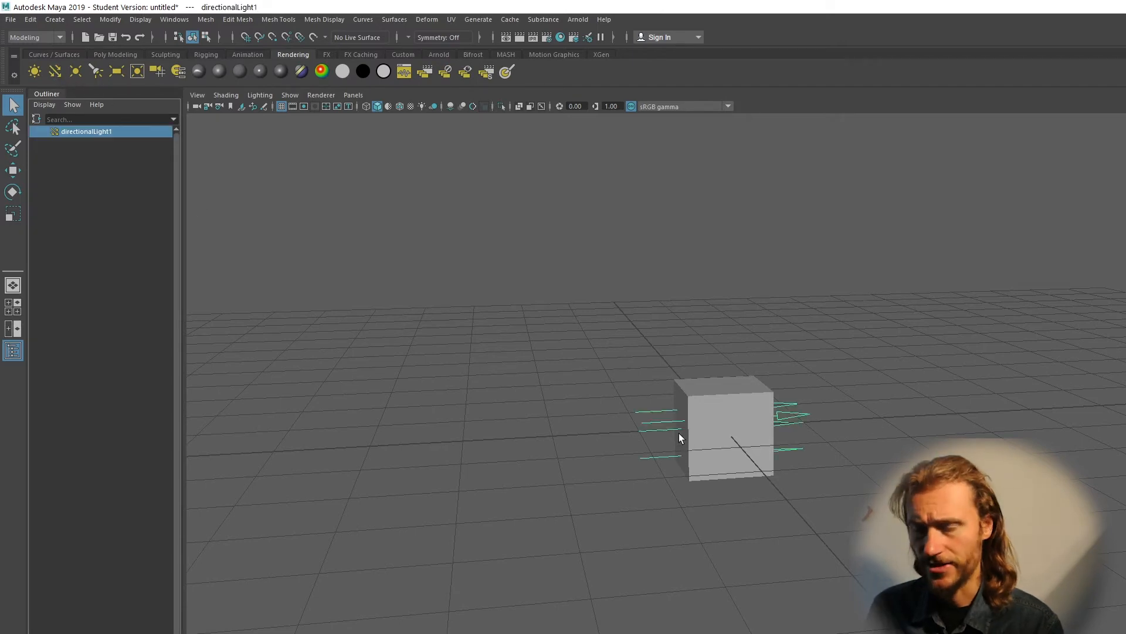
pyautogui.press('w')
pyautogui.moveTo(727, 378); pyautogui.dragTo(726, 241)
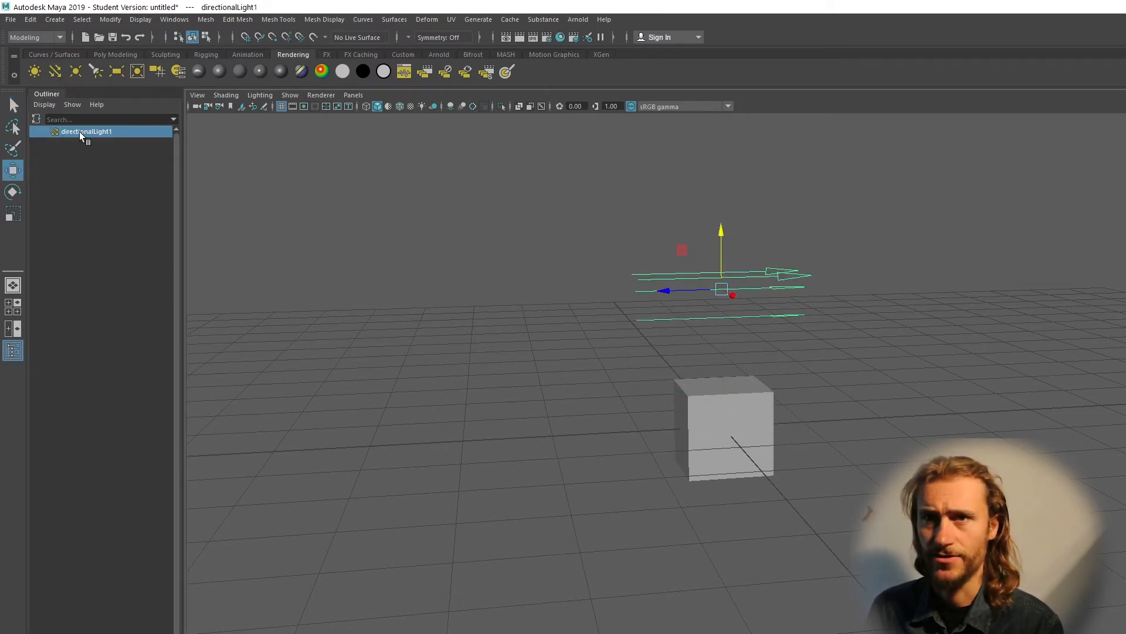
# Clear the Lights filter so the Outliner lists every object type.
pyautogui.click(72, 105)
pyautogui.moveTo(118, 126)
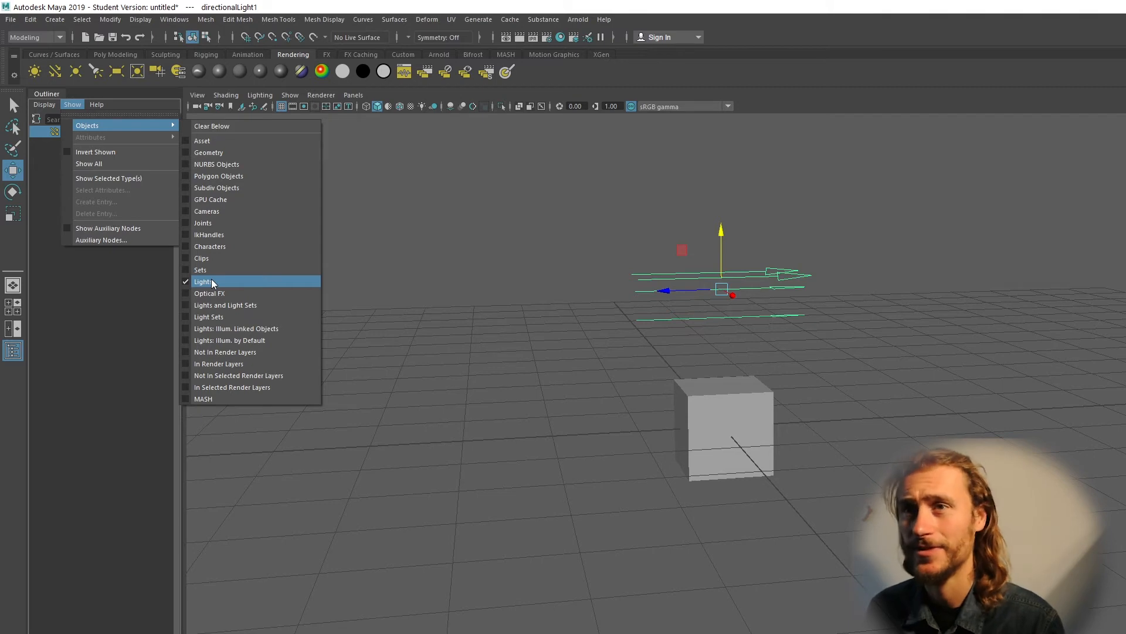
pyautogui.click(210, 127)
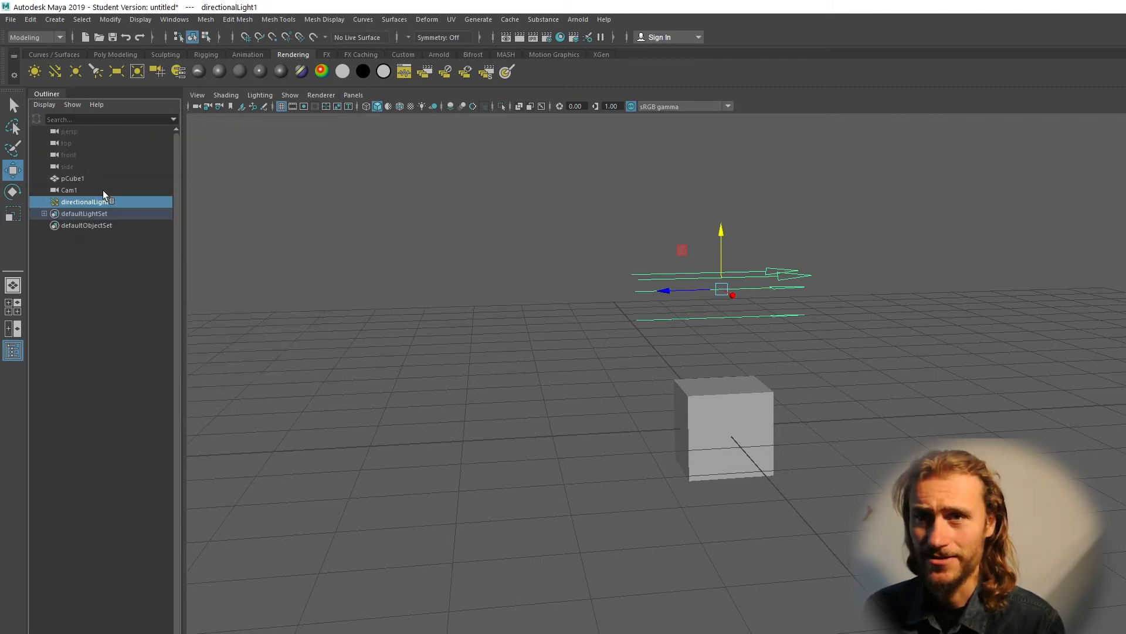
# Select pCube1 with the Outliner limited to Polygon Objects, and clear that object filter.
pyautogui.click(73, 104)
pyautogui.moveTo(153, 125)
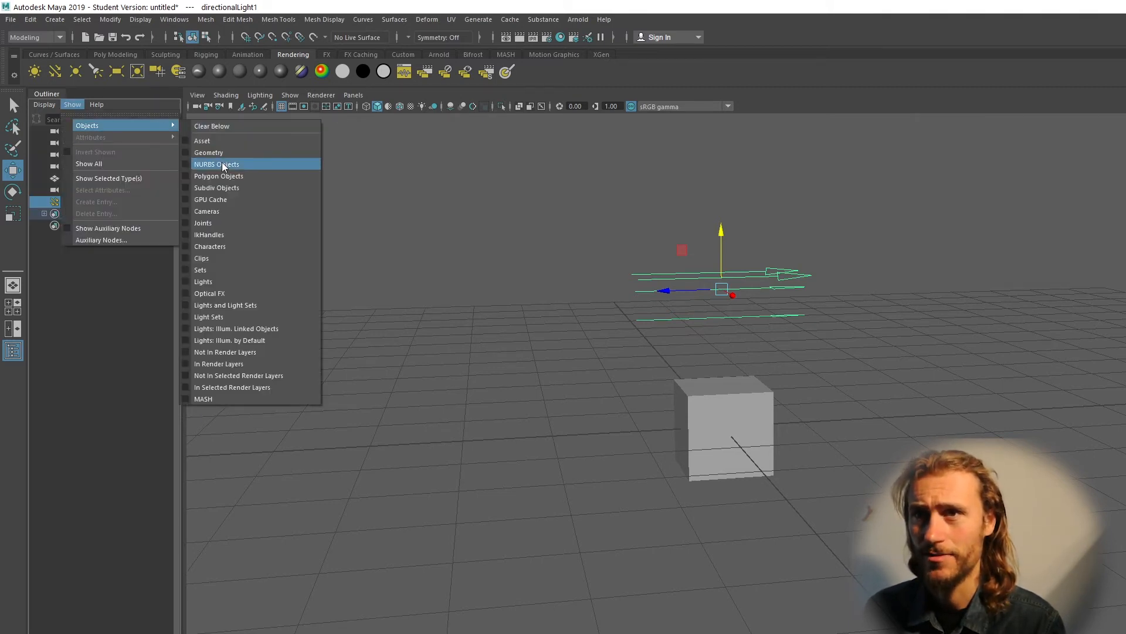
pyautogui.click(219, 176)
pyautogui.click(63, 131)
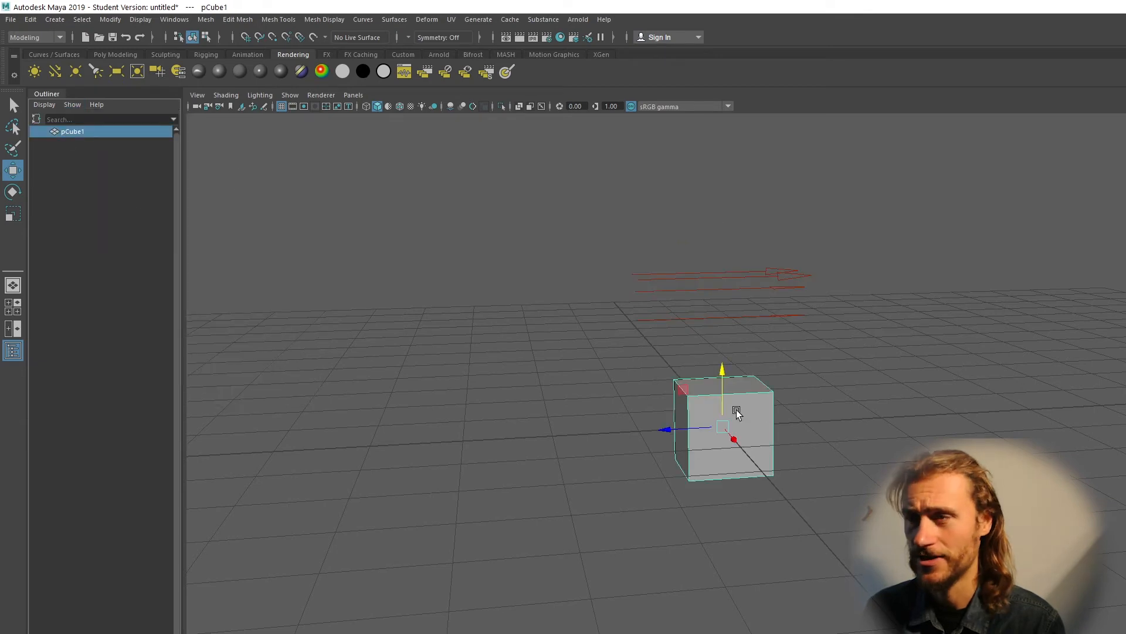
pyautogui.scroll(-6, 701, 416)
pyautogui.scroll(7, 699, 416)
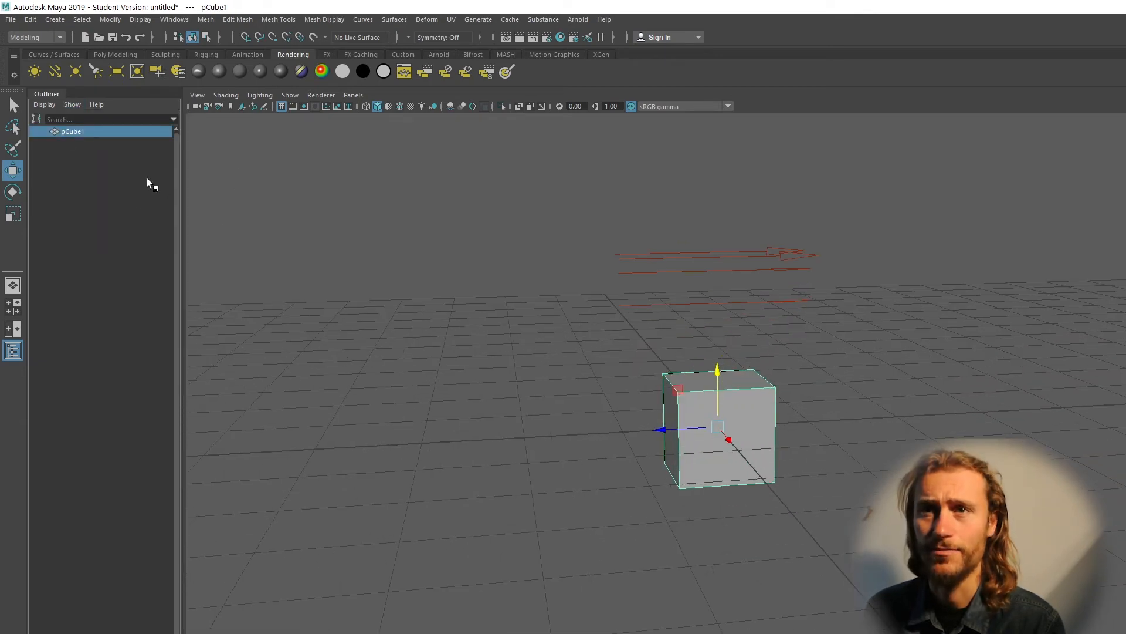
pyautogui.click(73, 105)
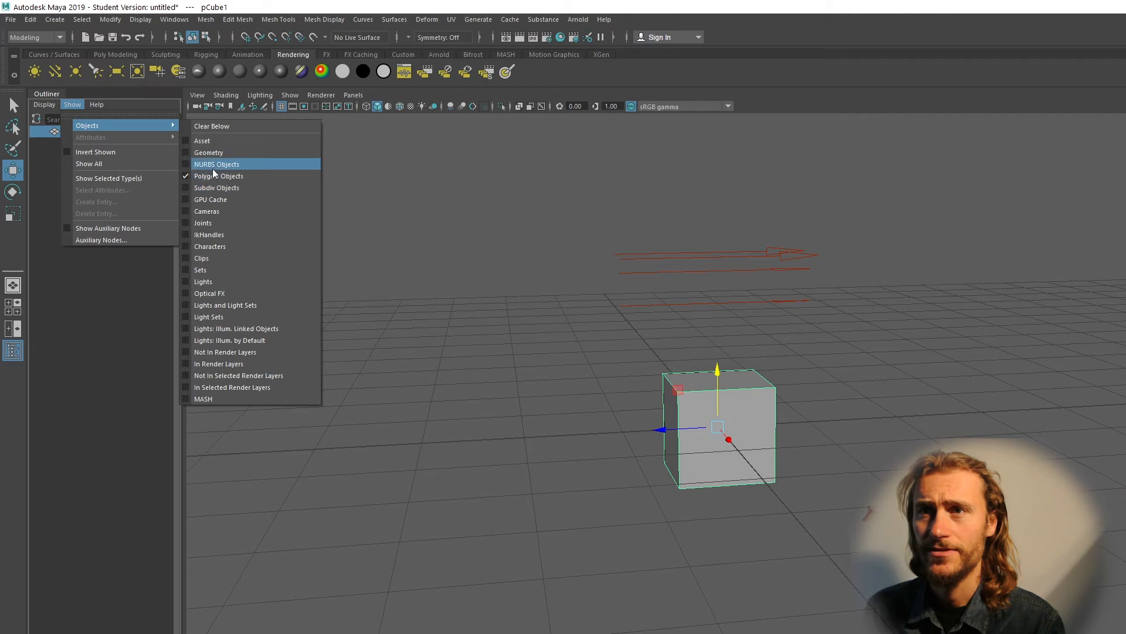
pyautogui.click(227, 126)
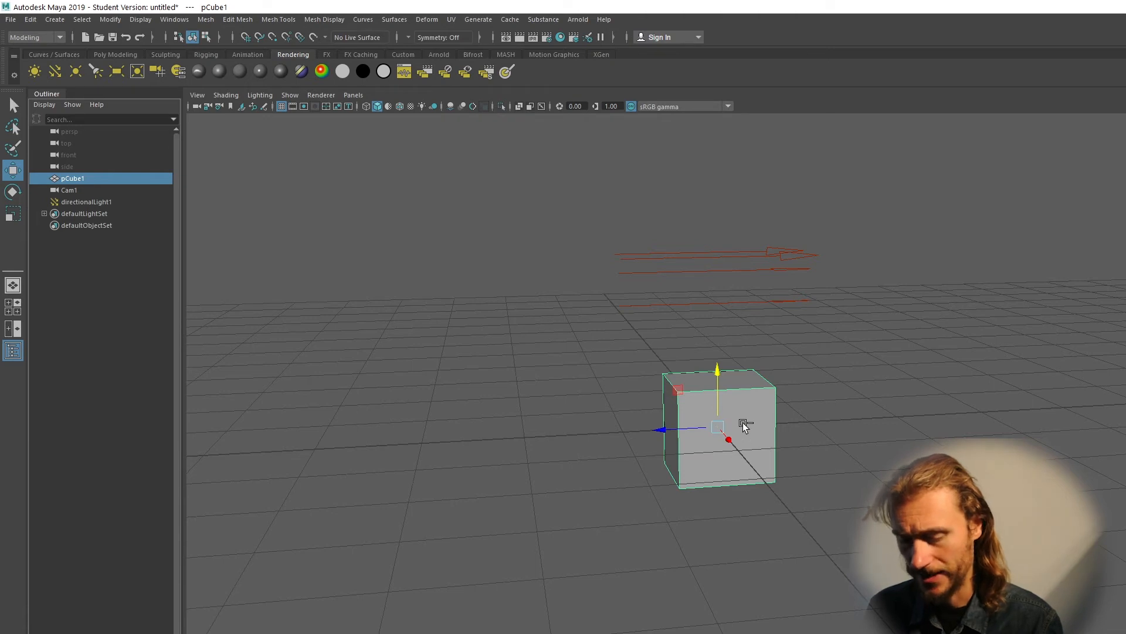
# Duplicate pCube1 sideways along its Z axis, and repeat Duplicate with Transform five times to form a row of seven cubes.
pyautogui.moveTo(662, 429)
pyautogui.mouseDown()
pyautogui.moveTo(705, 425)
pyautogui.moveTo(678, 427)
pyautogui.mouseUp()
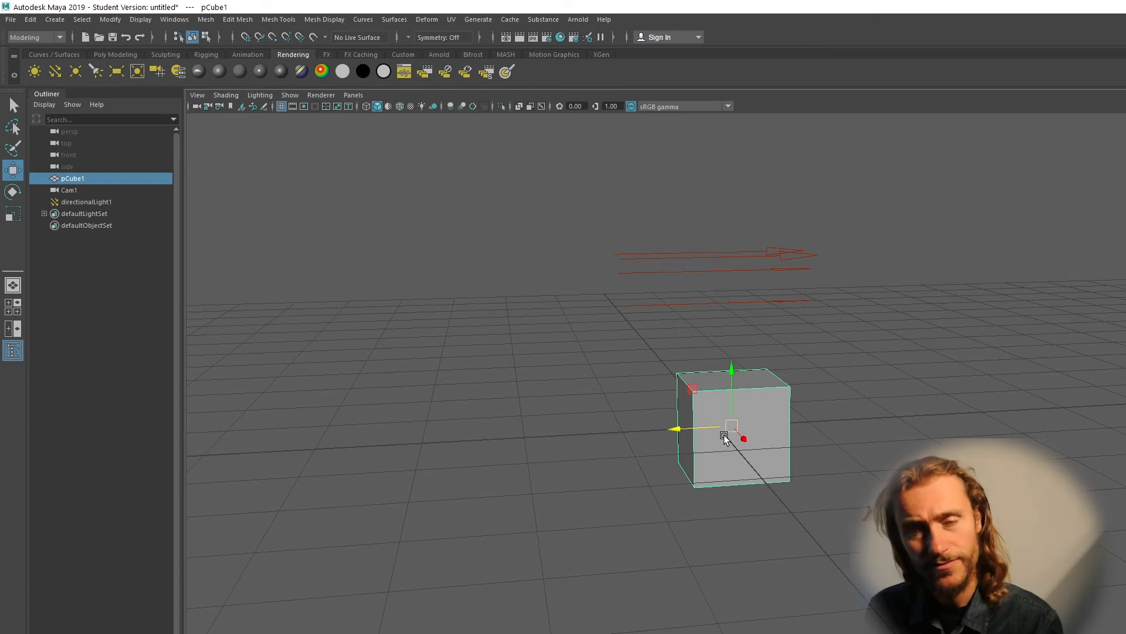
pyautogui.moveTo(729, 443)
pyautogui.keyDown('shift'); pyautogui.mouseDown()
pyautogui.moveTo(581, 446)
pyautogui.moveTo(558, 465)
pyautogui.mouseUp(); pyautogui.keyUp('shift')
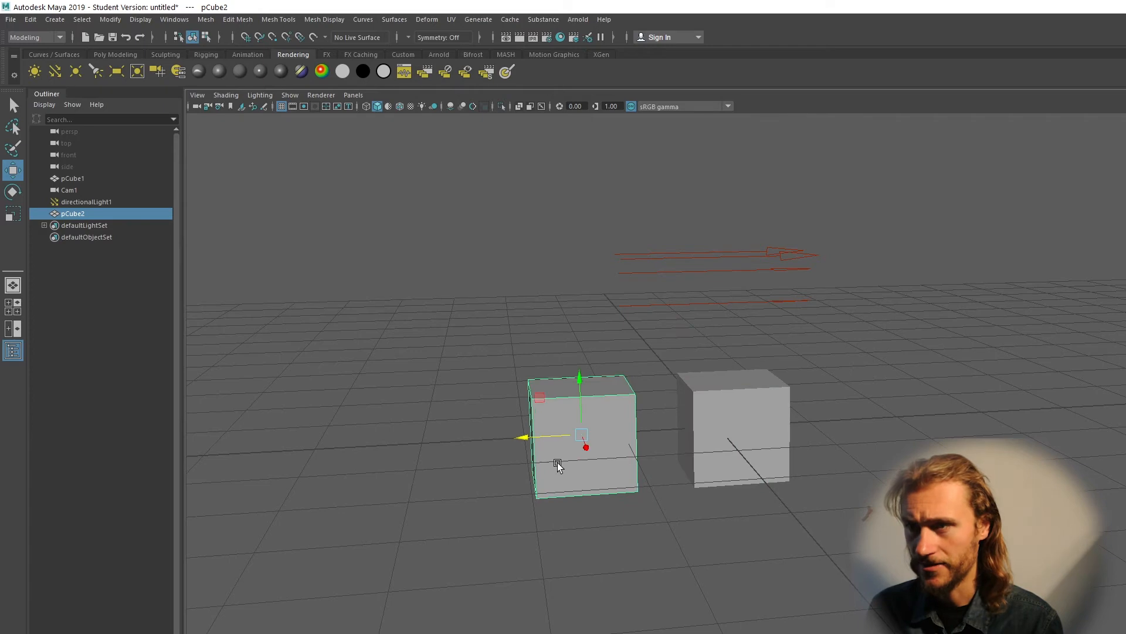
pyautogui.scroll(-3, 581, 466)
pyautogui.hotkey('shift', 'd')
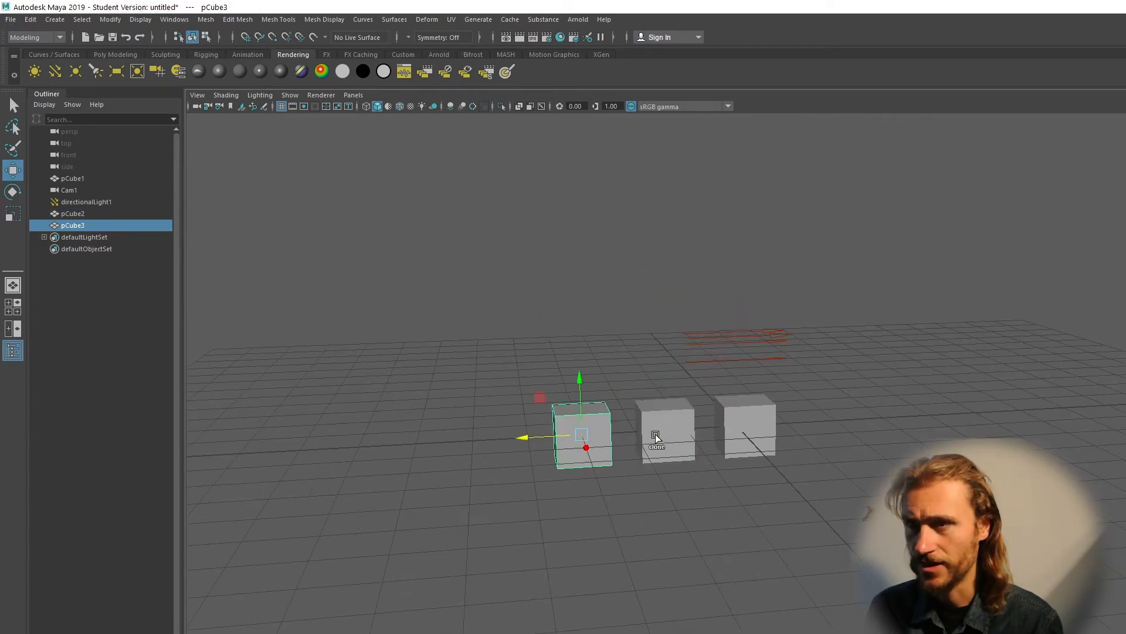
pyautogui.hotkey('shift', 'd')
pyautogui.hotkey('shift', 'd')
pyautogui.hotkey('shift', 'd')
pyautogui.hotkey('shift', 'd')
pyautogui.keyDown('alt'); pyautogui.moveTo(543, 483); pyautogui.dragTo(1052, 414); pyautogui.keyUp('alt')
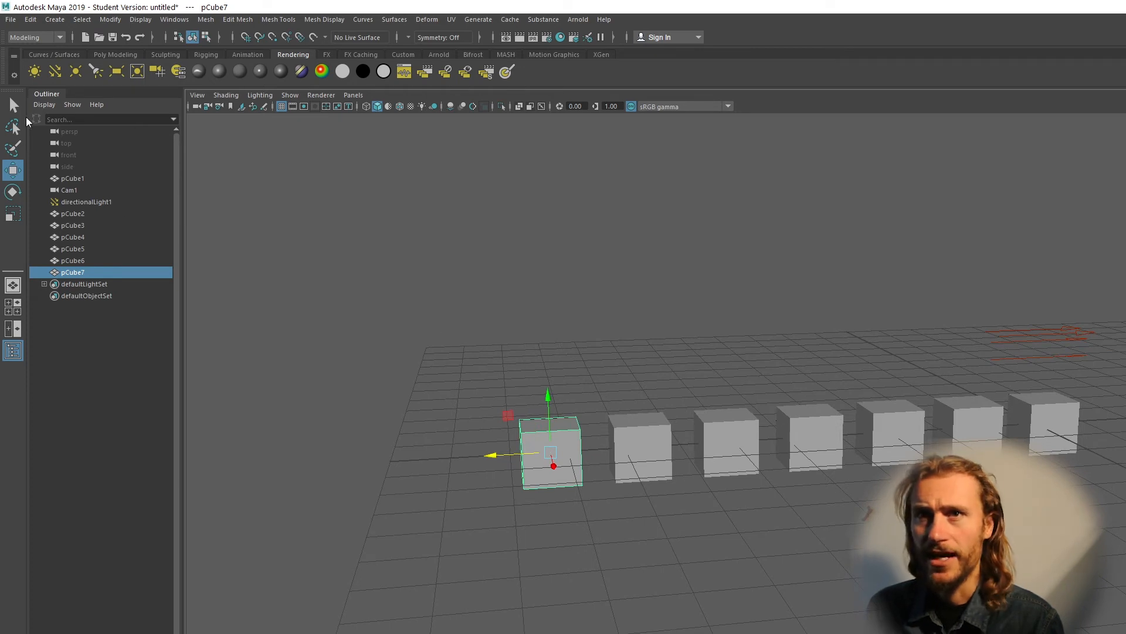
pyautogui.click(31, 19)
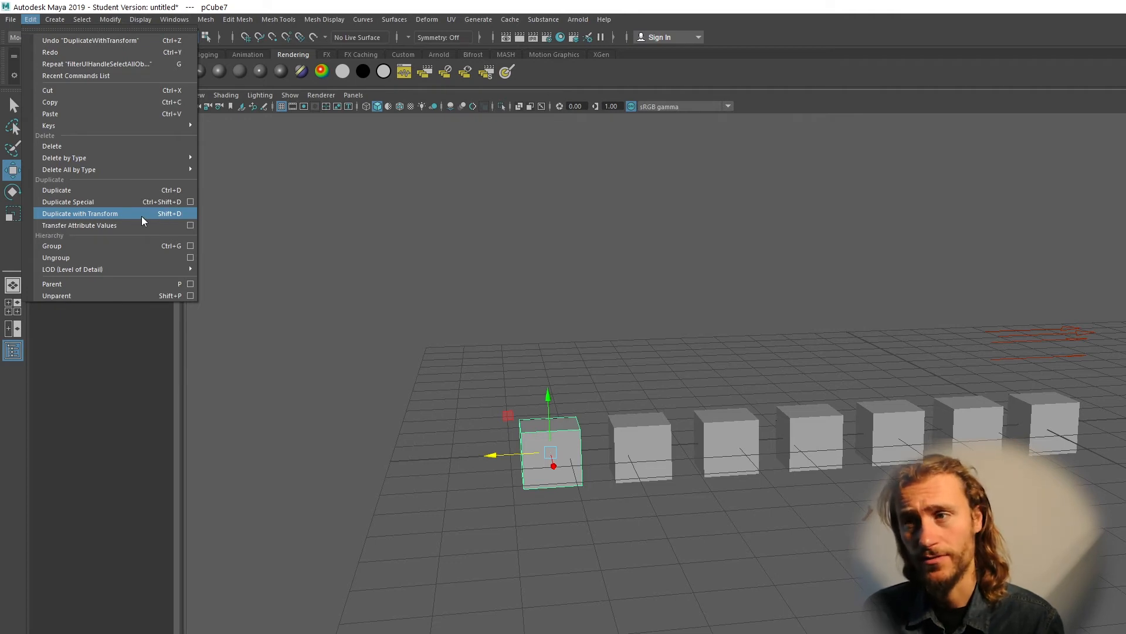
pyautogui.click(413, 315)
# Duplicate pCube7 upward, and repeat Duplicate with Transform four times to build a vertical column of cubes at the row's end.
pyautogui.click(569, 445)
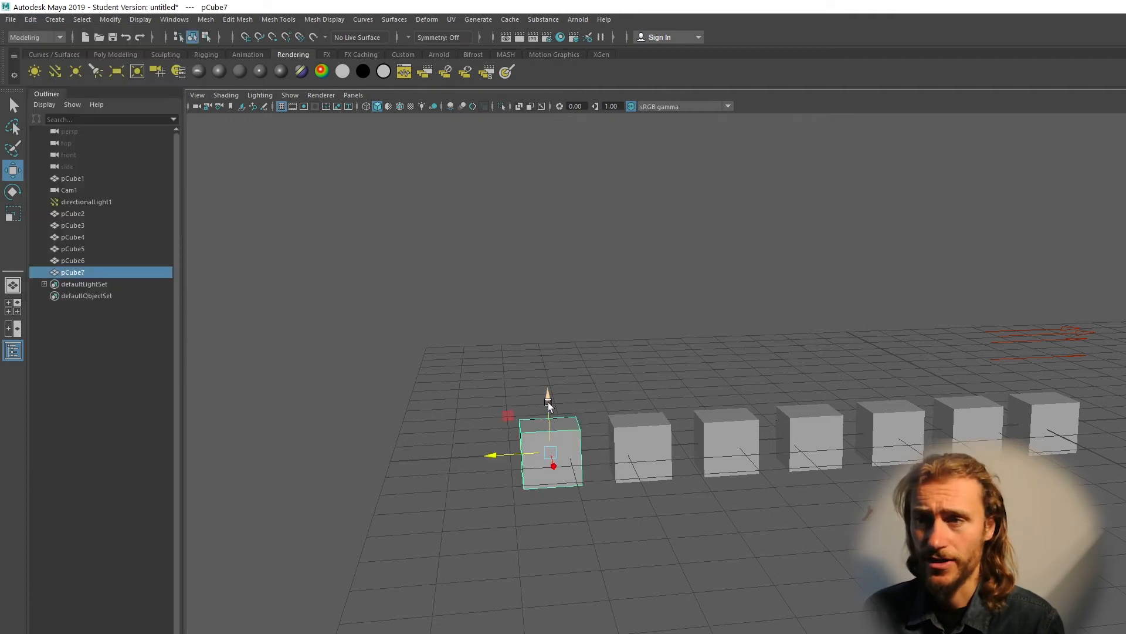
pyautogui.hotkey('ctrl', 'd')
pyautogui.moveTo(549, 403); pyautogui.dragTo(548, 329)
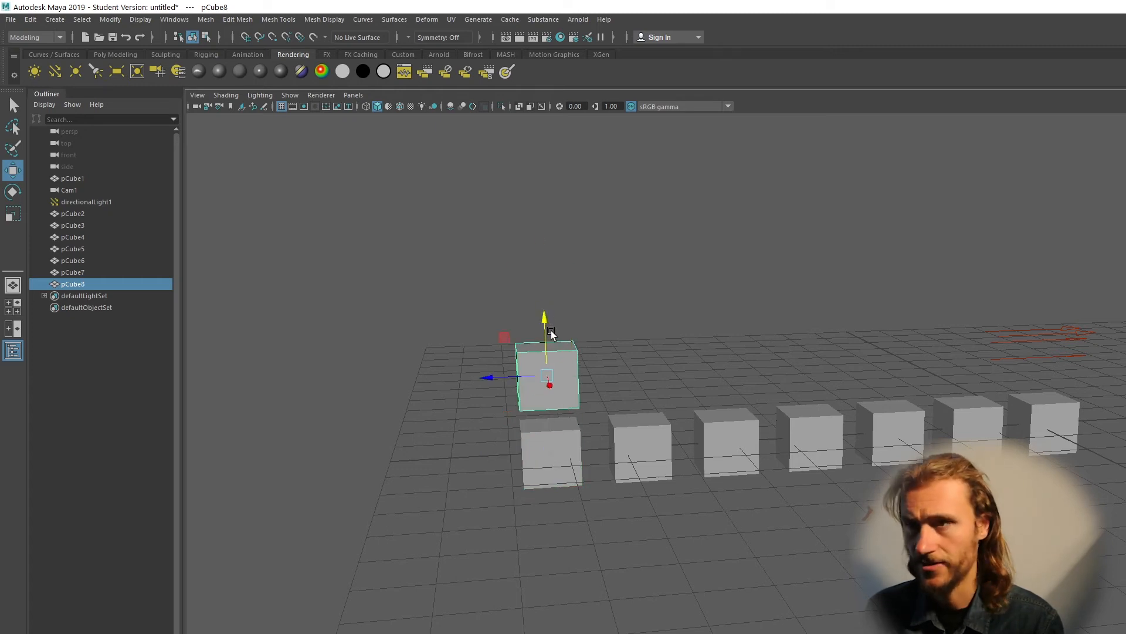
pyautogui.hotkey('shift', 'd')
pyautogui.hotkey('shift', 'd')
pyautogui.hotkey('shift', 'd')
pyautogui.hotkey('shift', 'd')
# Duplicate pCube6, move, rotate and scale up the copy, and repeat that combined transform with three more duplicates.
pyautogui.click(648, 433)
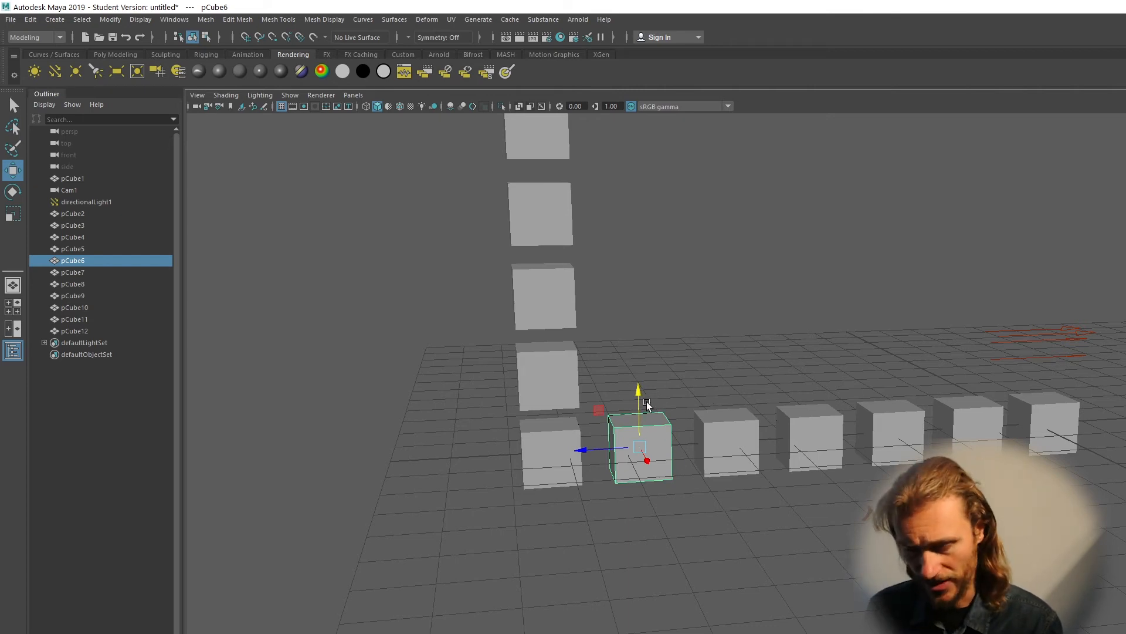
pyautogui.hotkey('ctrl', 'd')
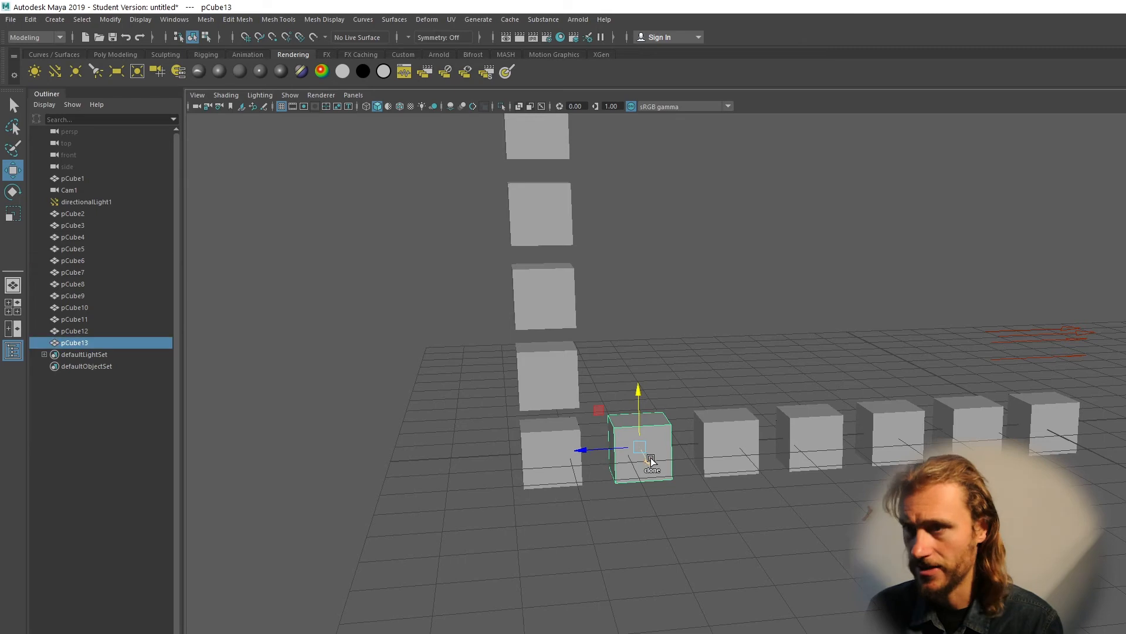
pyautogui.moveTo(648, 463); pyautogui.dragTo(670, 455)
pyautogui.press('e')
pyautogui.press('r')
pyautogui.moveTo(665, 495); pyautogui.dragTo(686, 465)
pyautogui.hotkey('shift', 'd')
pyautogui.hotkey('shift', 'd')
pyautogui.hotkey('shift', 'd')
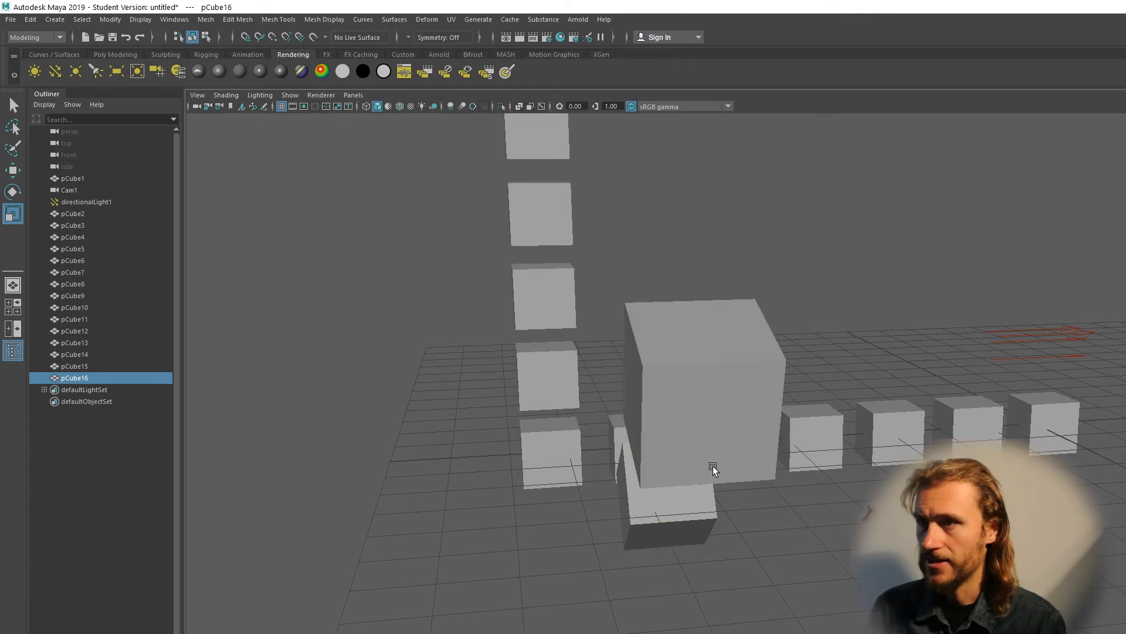
# Examine from several angles how the offset, rotation and scale accumulate across the transformed cube copies.
pyautogui.scroll(-6, 716, 460)
pyautogui.keyDown('alt'); pyautogui.moveTo(720, 460); pyautogui.dragTo(737, 526); pyautogui.keyUp('alt')
pyautogui.scroll(4, 790, 478)
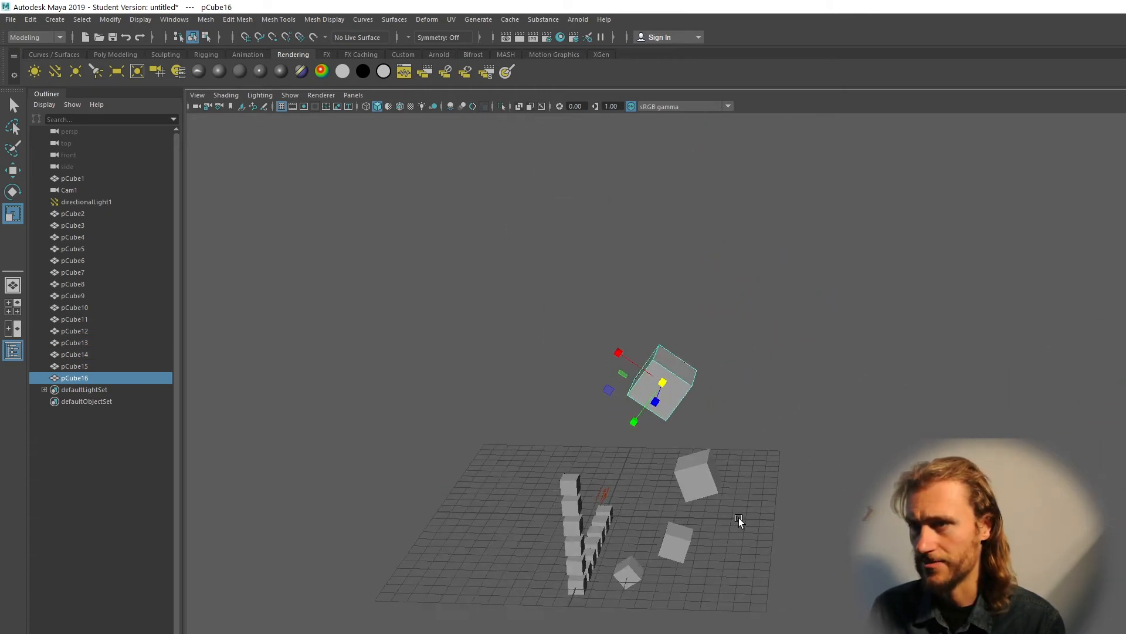
pyautogui.keyDown('alt'); pyautogui.moveTo(737, 526); pyautogui.dragTo(776, 480, button='middle'); pyautogui.keyUp('alt')
pyautogui.scroll(4, 775, 480)
pyautogui.keyDown('alt'); pyautogui.moveTo(776, 480); pyautogui.dragTo(748, 520); pyautogui.keyUp('alt')
pyautogui.keyDown('alt'); pyautogui.moveTo(606, 597); pyautogui.dragTo(646, 564, button='middle'); pyautogui.keyUp('alt')
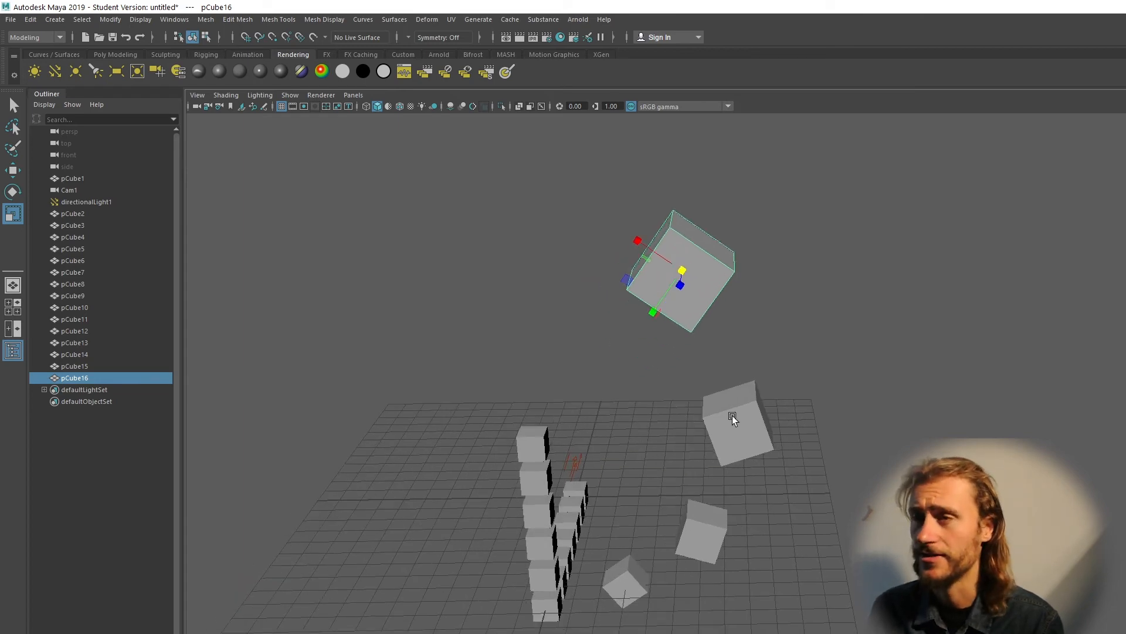
pyautogui.keyDown('alt'); pyautogui.moveTo(626, 516); pyautogui.dragTo(862, 630); pyautogui.keyUp('alt')
pyautogui.keyDown('alt'); pyautogui.moveTo(859, 576); pyautogui.dragTo(870, 523, button='middle'); pyautogui.keyUp('alt')
pyautogui.scroll(4, 704, 626)
pyautogui.keyDown('alt'); pyautogui.moveTo(870, 522); pyautogui.dragTo(927, 557); pyautogui.keyUp('alt')
pyautogui.keyDown('alt'); pyautogui.moveTo(927, 558); pyautogui.dragTo(634, 495, button='middle'); pyautogui.keyUp('alt')
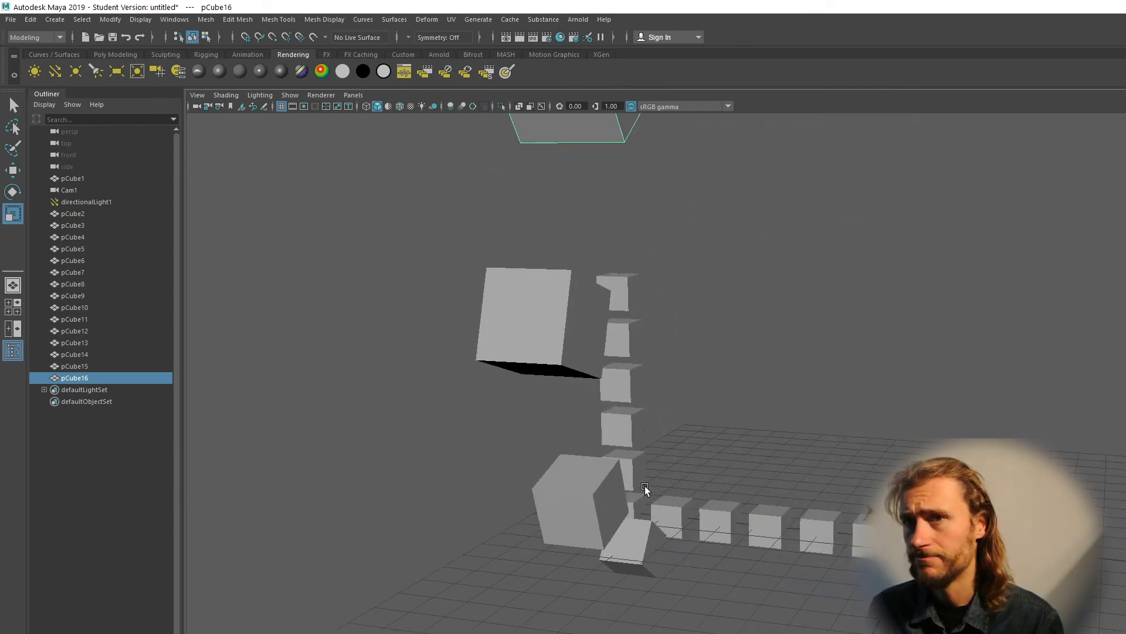
# Open the Duplicate Special options, and move pCube1 out of the row along its X axis.
pyautogui.click(29, 20)
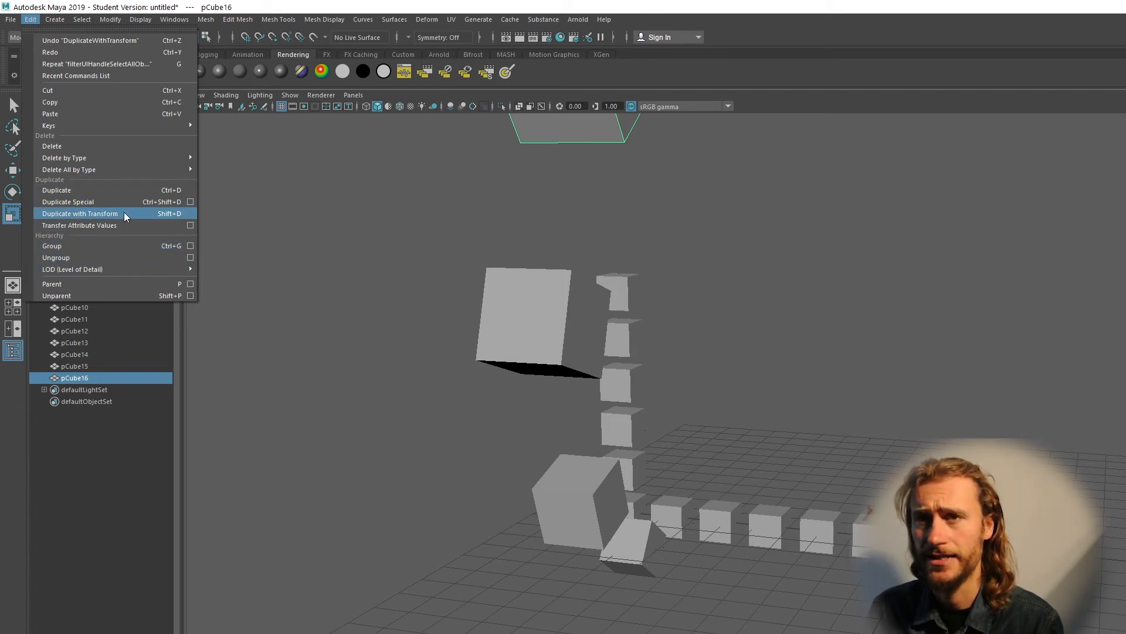
pyautogui.click(190, 201)
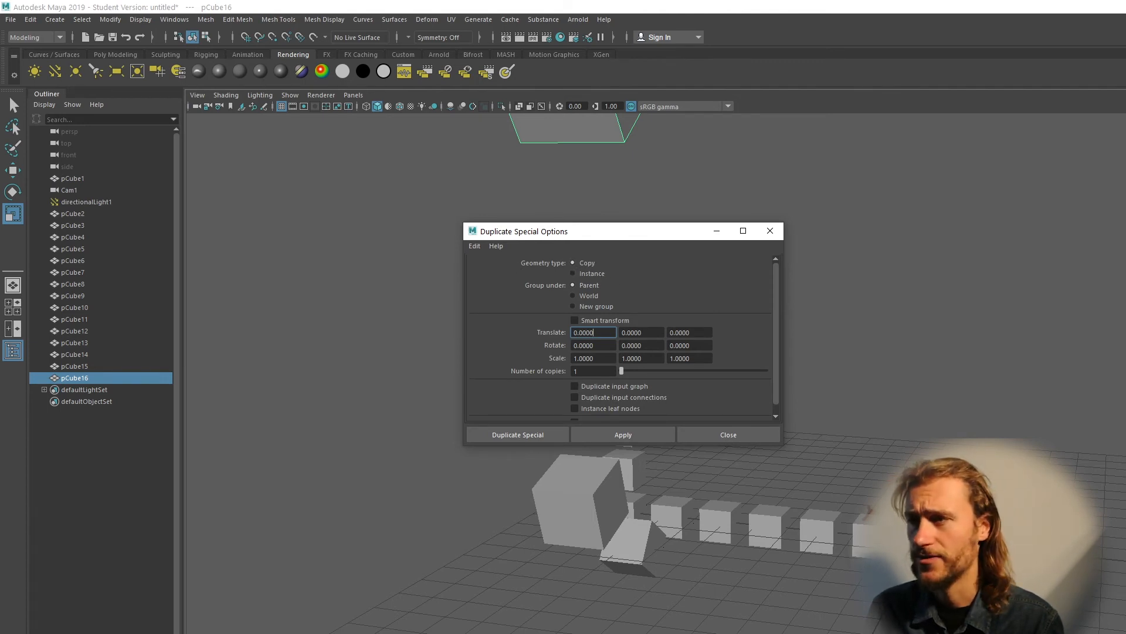
pyautogui.click(73, 178)
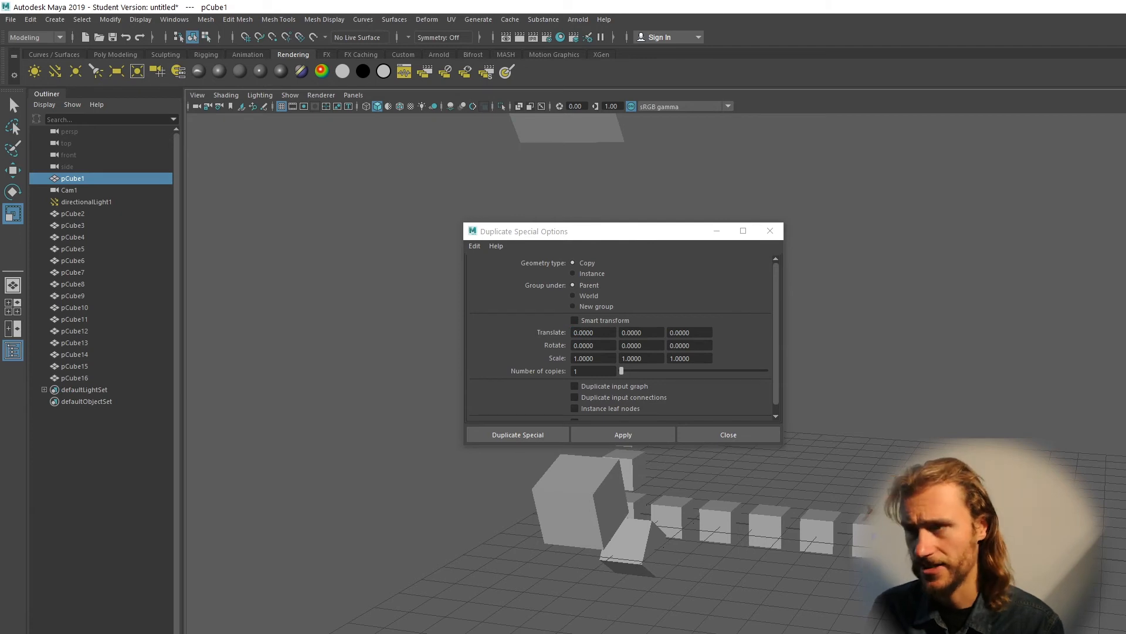
pyautogui.press('w')
pyautogui.keyDown('alt'); pyautogui.moveTo(839, 631); pyautogui.dragTo(697, 578, button='middle'); pyautogui.keyUp('alt')
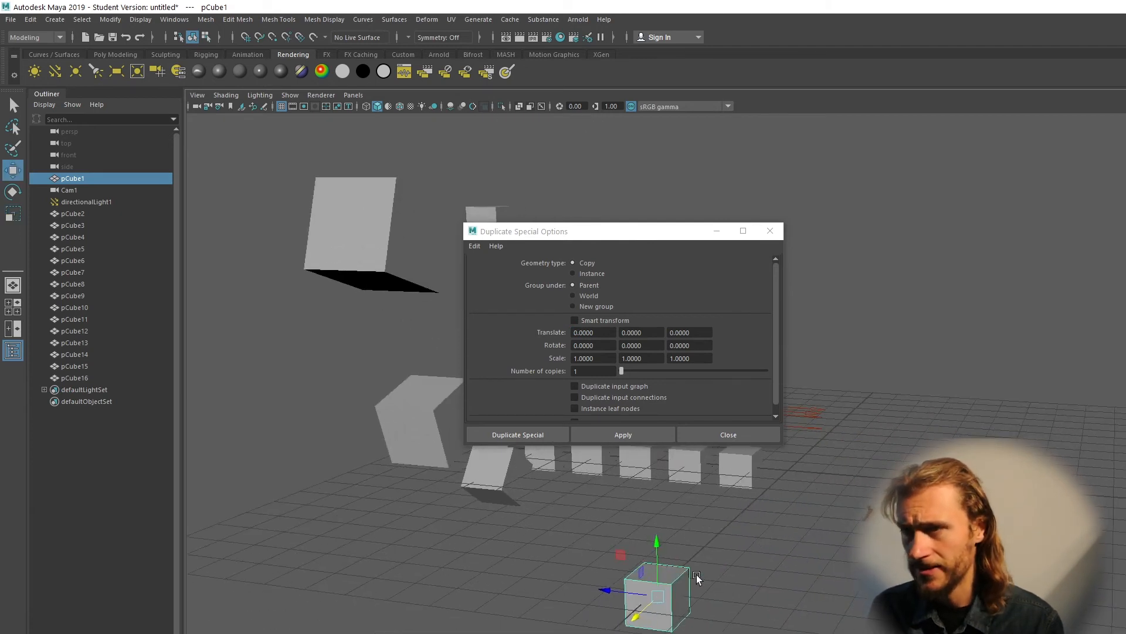
# Set Duplicate Special to Instance geometry with an X translation of 10 and 10 copies.
pyautogui.click(587, 273)
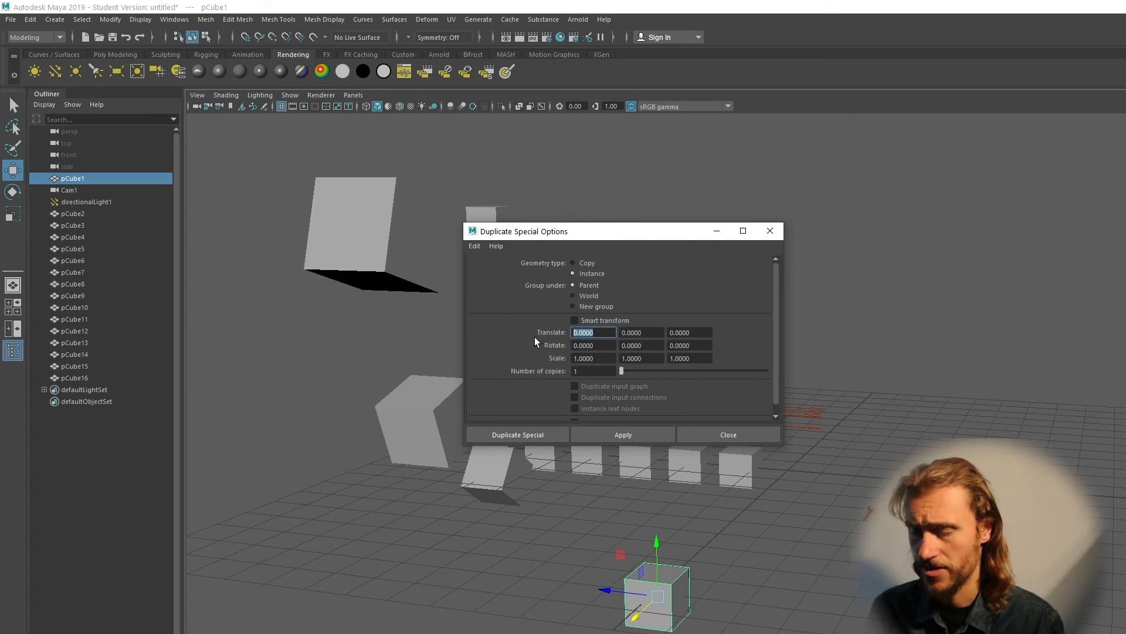
pyautogui.write('10')
pyautogui.click(610, 344)
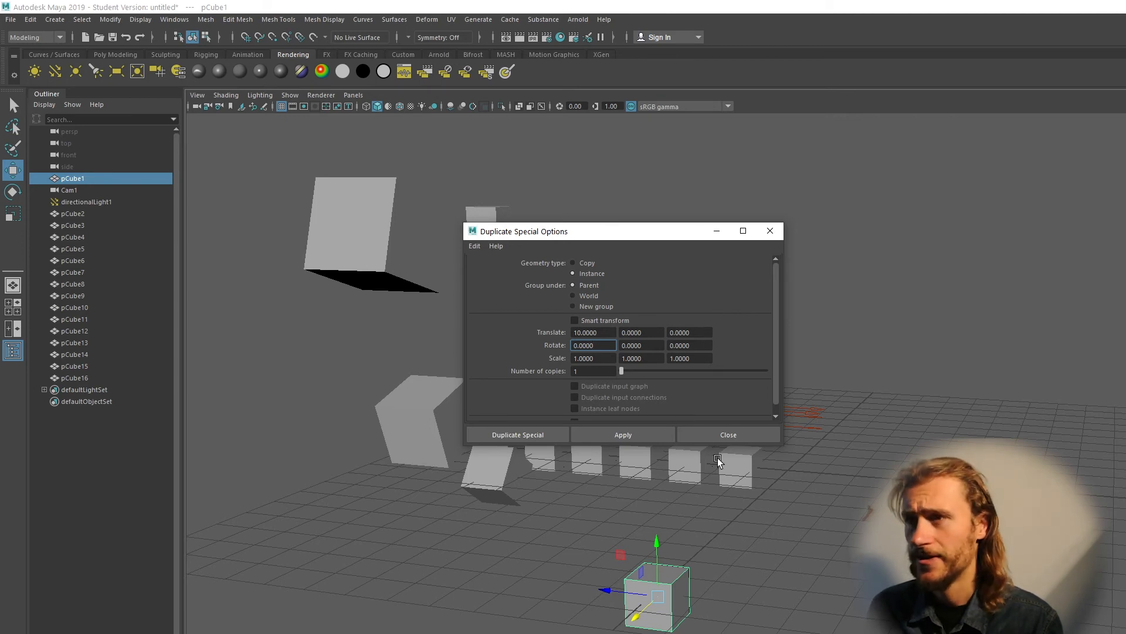
pyautogui.click(606, 371)
pyautogui.write('0')
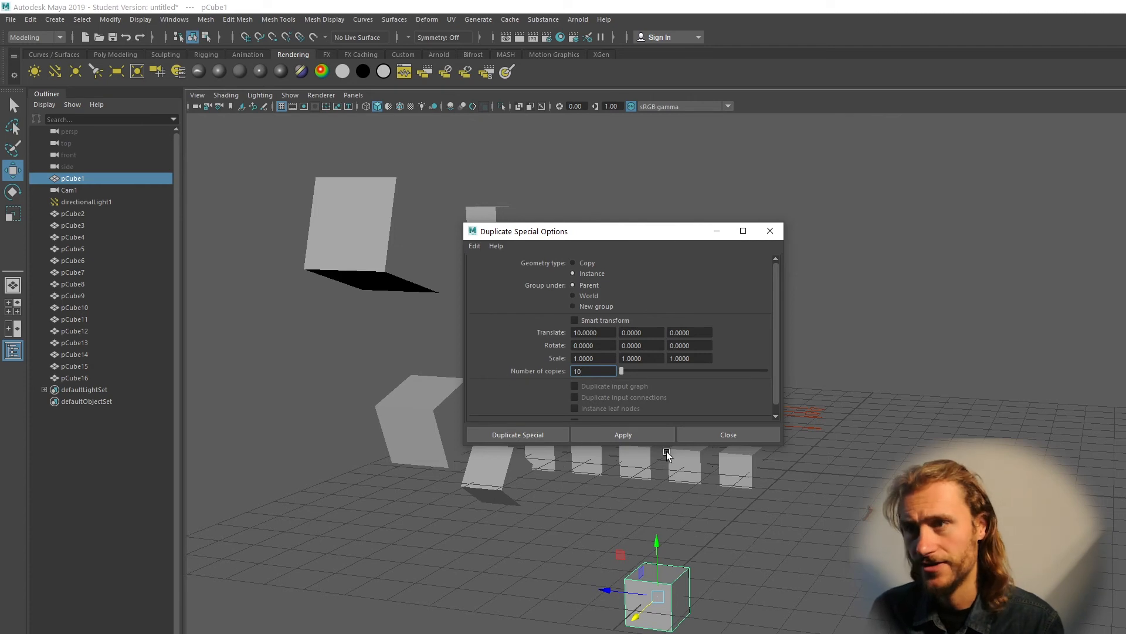
# Create the instances of pCube1 with the current Duplicate Special settings and reselect the original cube.
pyautogui.click(628, 439)
pyautogui.scroll(-6, 493, 568)
pyautogui.keyDown('alt'); pyautogui.moveTo(750, 564); pyautogui.dragTo(702, 583); pyautogui.keyUp('alt')
pyautogui.click(781, 586)
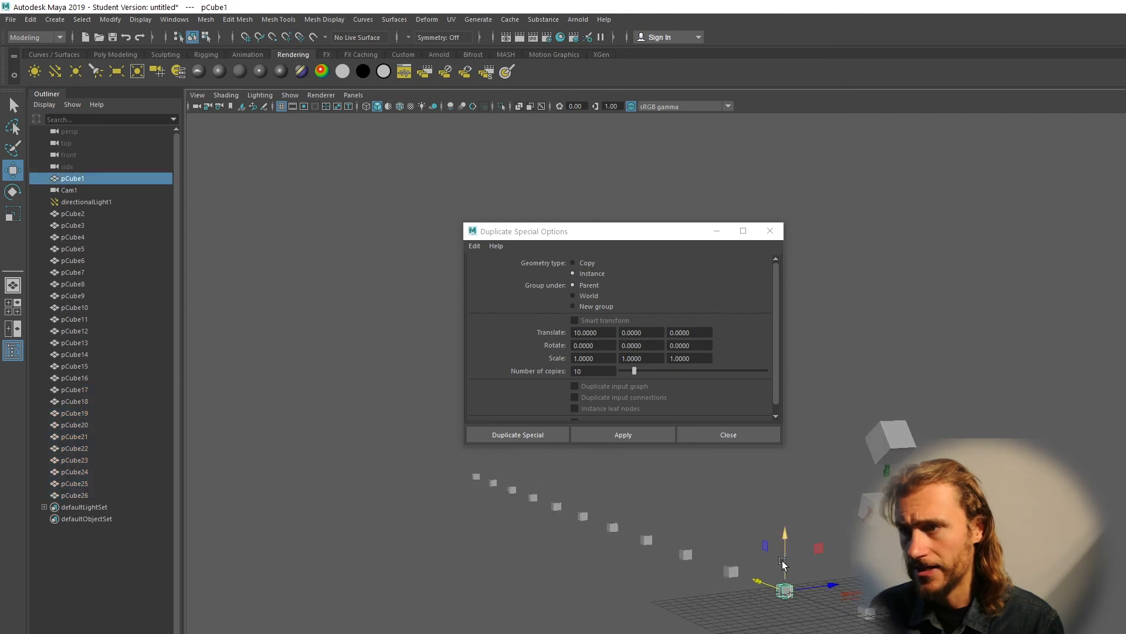
# Switch pCube1 to vertex editing and pull one of its top corner vertices outward and slightly upward.
pyautogui.press('r')
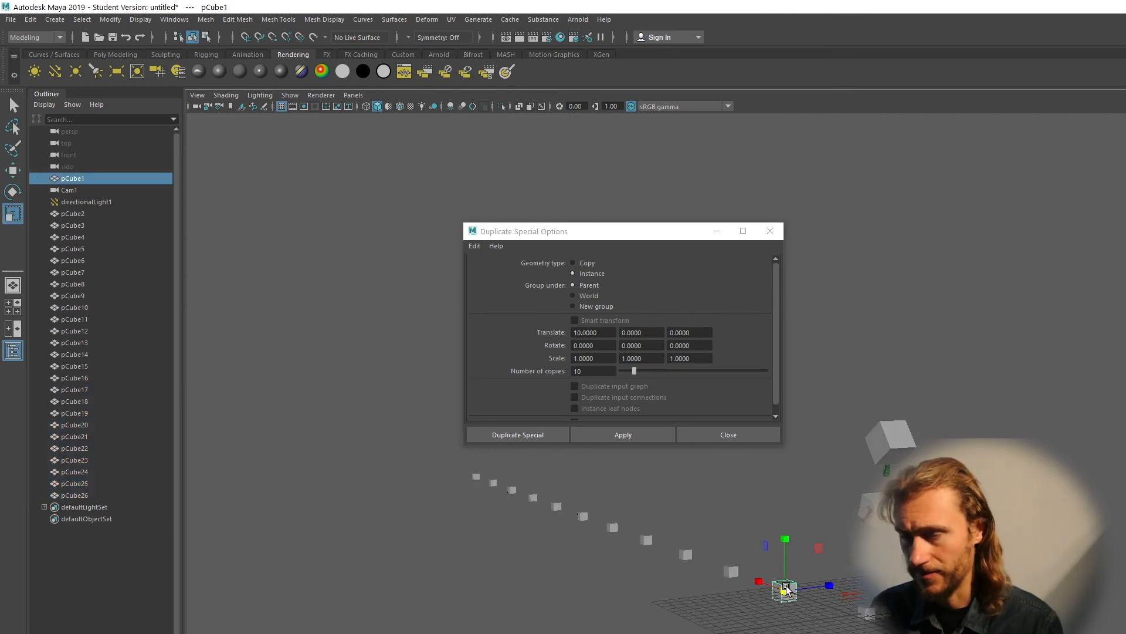
pyautogui.keyDown('alt'); pyautogui.moveTo(788, 580); pyautogui.dragTo(815, 633); pyautogui.keyUp('alt')
pyautogui.moveTo(731, 510); pyautogui.dragTo(689, 508, button='right')
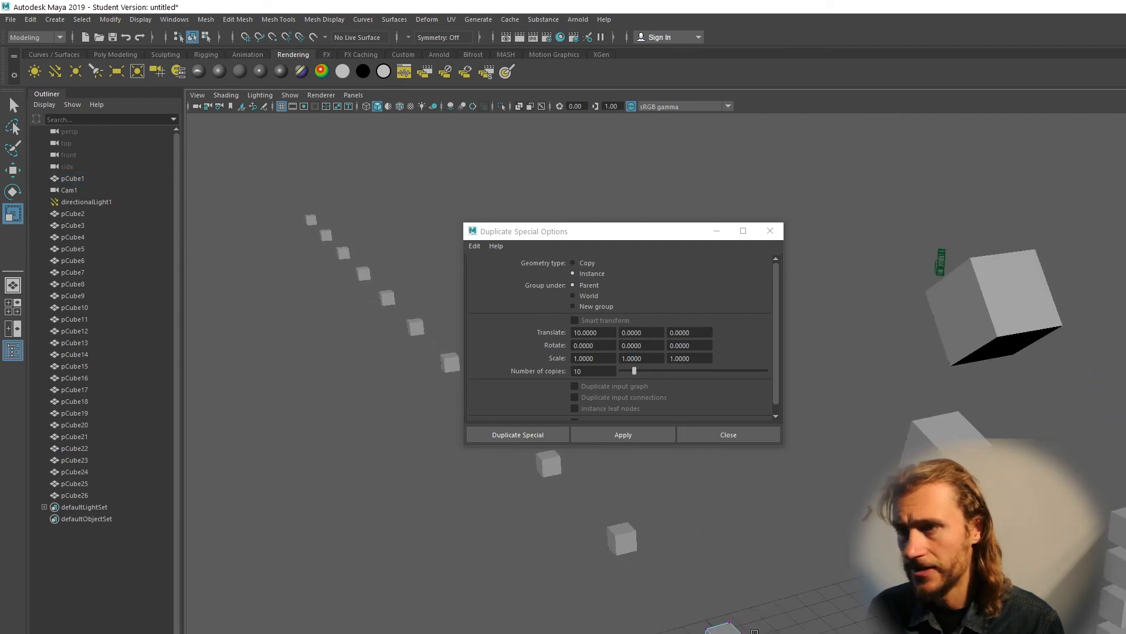
pyautogui.keyDown('alt'); pyautogui.moveTo(753, 623); pyautogui.dragTo(748, 627); pyautogui.keyUp('alt')
pyautogui.click(749, 621)
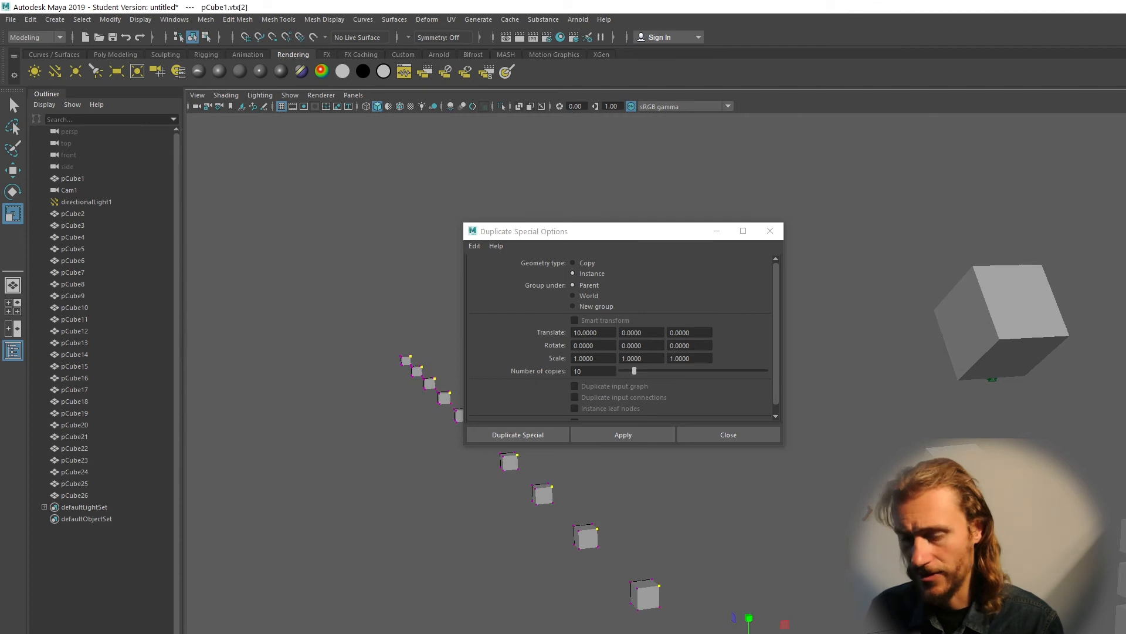
pyautogui.press('w')
pyautogui.moveTo(752, 624); pyautogui.dragTo(769, 628)
pyautogui.keyDown('alt'); pyautogui.moveTo(768, 629); pyautogui.dragTo(754, 601, button='middle'); pyautogui.keyUp('alt')
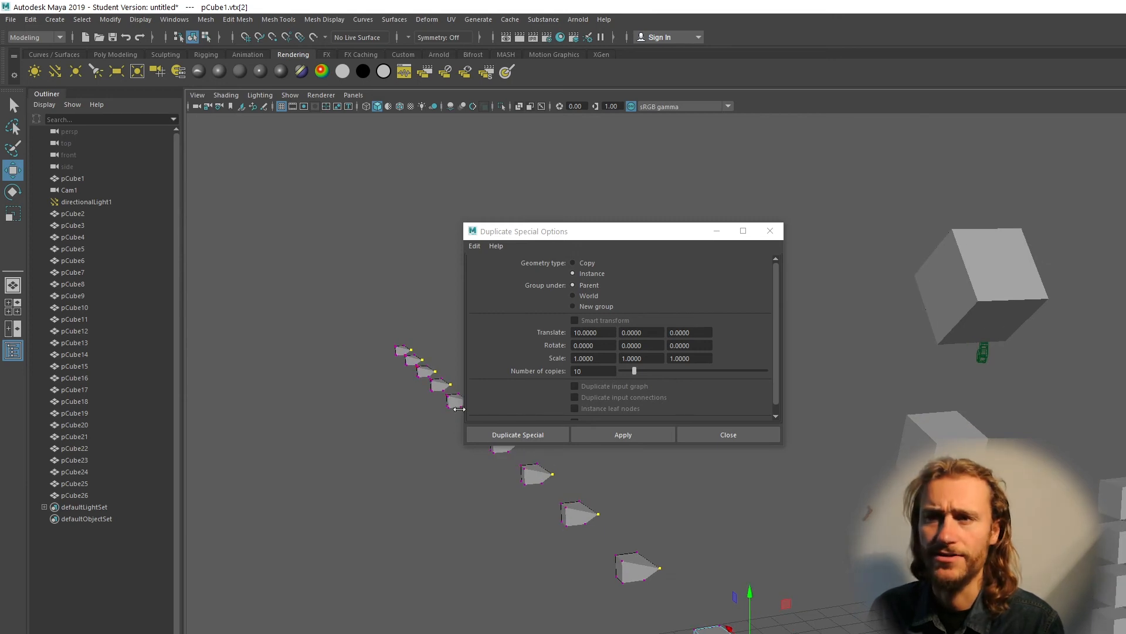
pyautogui.keyDown('alt'); pyautogui.moveTo(623, 583); pyautogui.dragTo(752, 615); pyautogui.keyUp('alt')
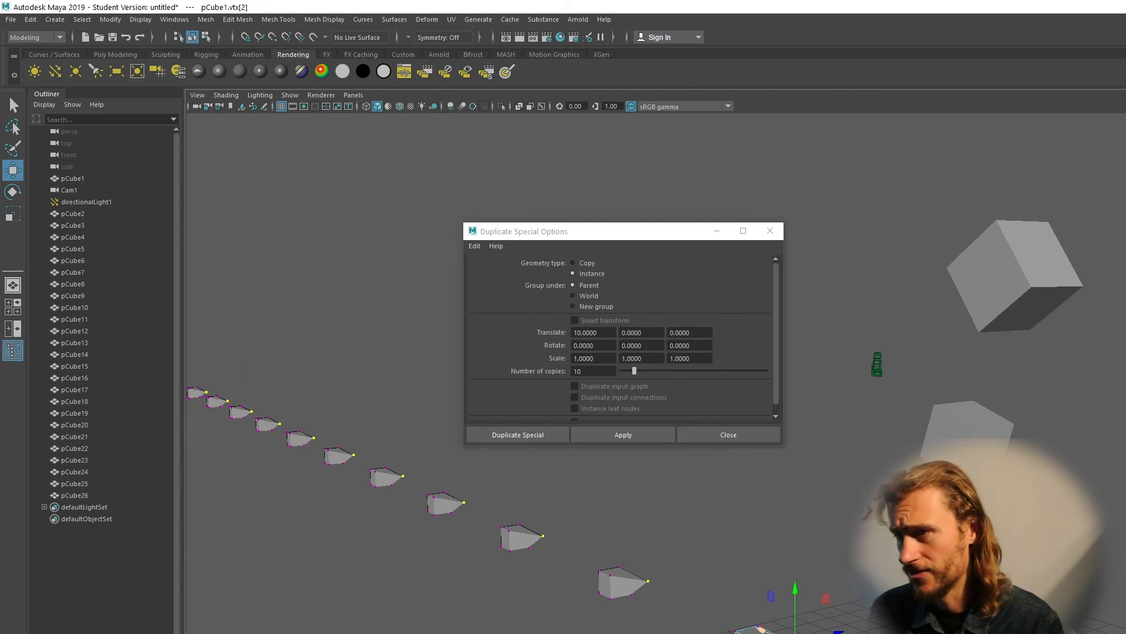
pyautogui.moveTo(795, 633)
pyautogui.mouseDown()
pyautogui.moveTo(773, 633)
pyautogui.moveTo(792, 628)
pyautogui.mouseUp()
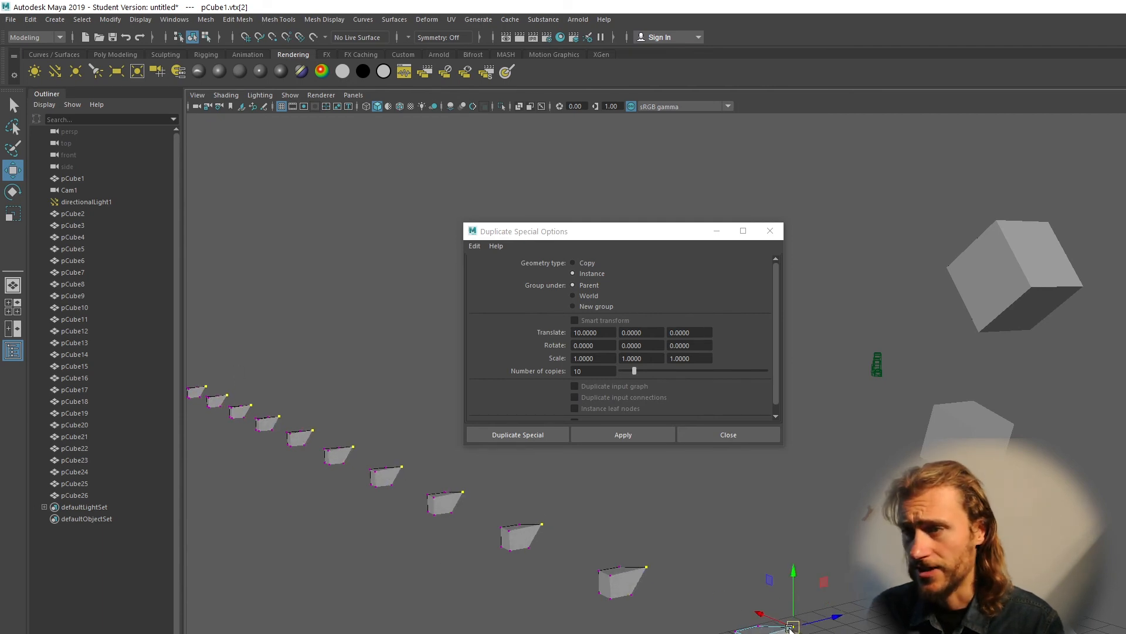
# Raise the top vertices of pCube1 to stretch it taller, and close the Duplicate Special options.
pyautogui.moveTo(727, 605); pyautogui.dragTo(787, 601)
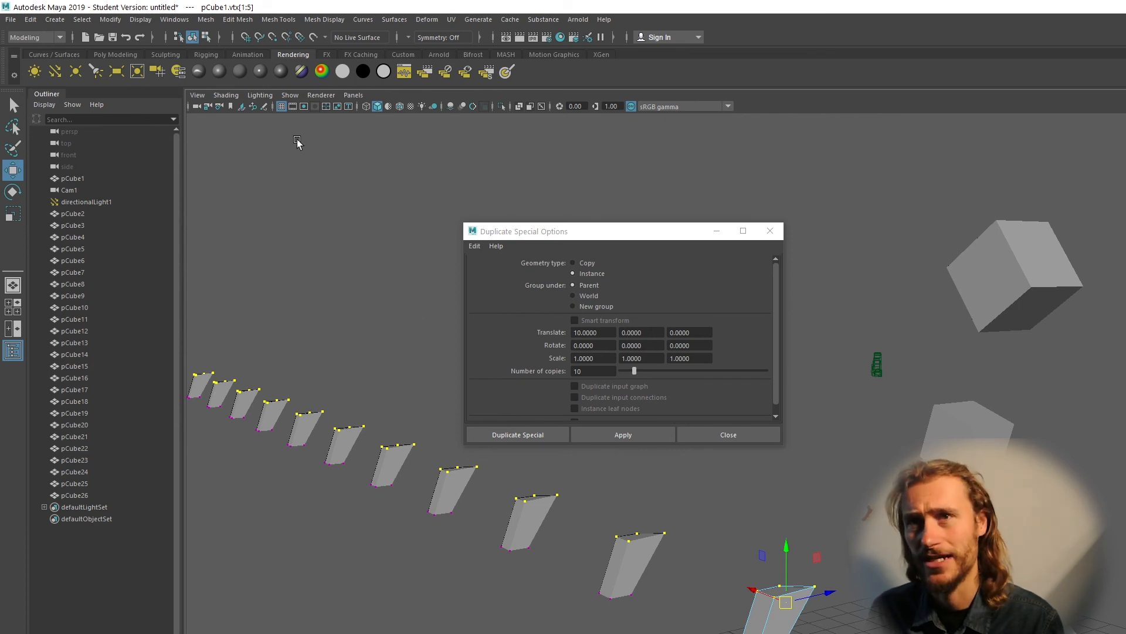
pyautogui.click(746, 434)
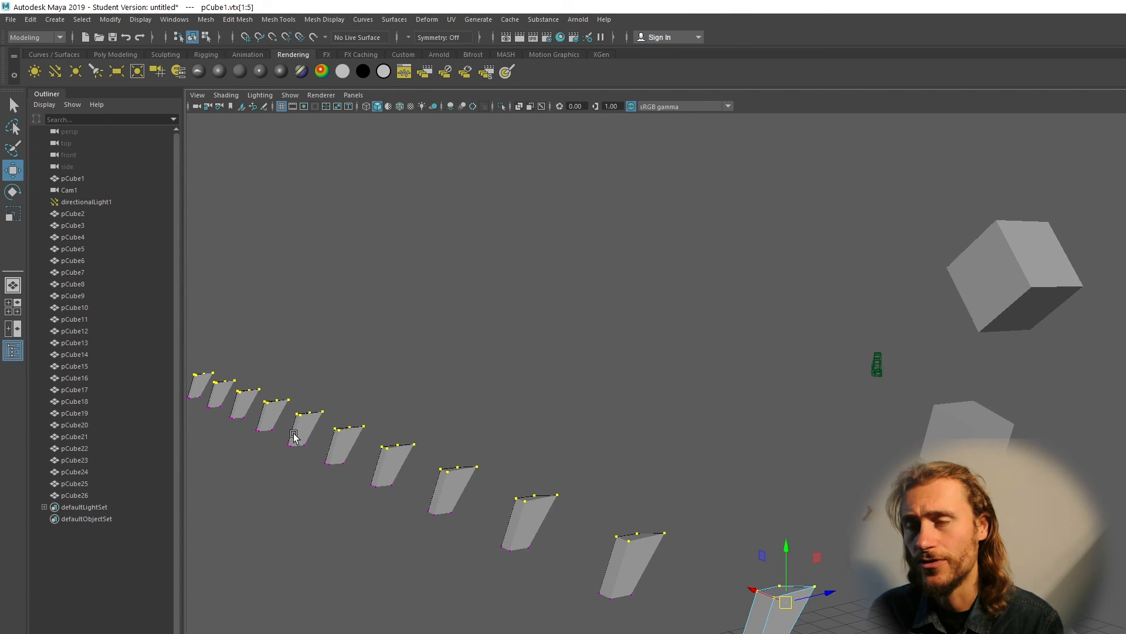
pyautogui.click(745, 633)
pyautogui.click(774, 633)
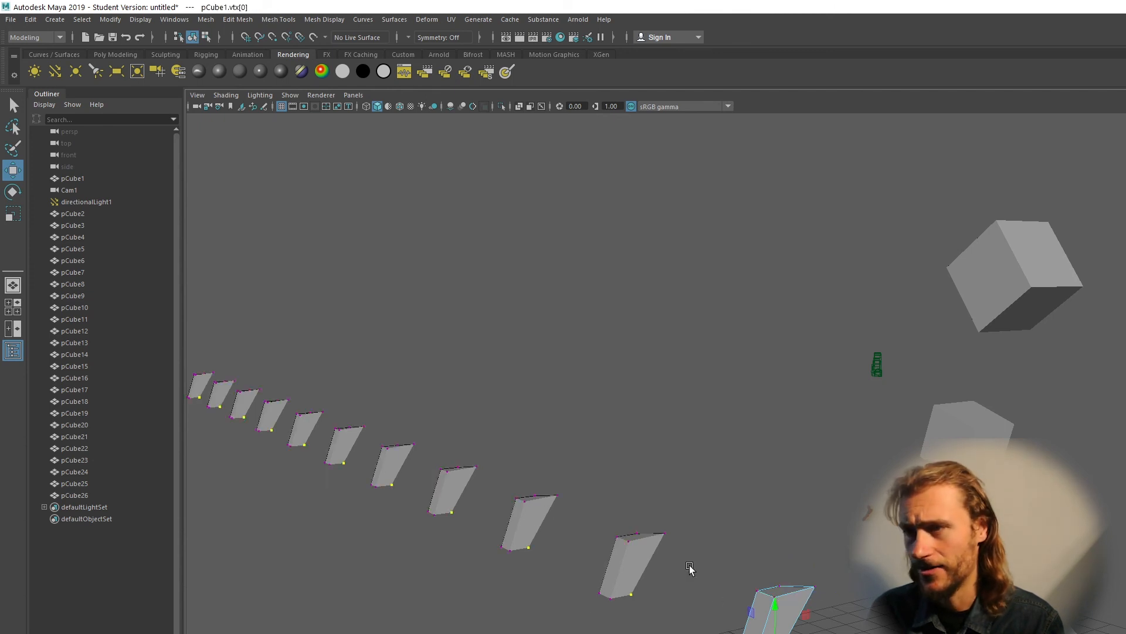
# Return pCube1 to object mode and select it together with its instances pCube17 to pCube26, making pCube1 the last selected.
pyautogui.moveTo(790, 626); pyautogui.dragTo(821, 500, button='right')
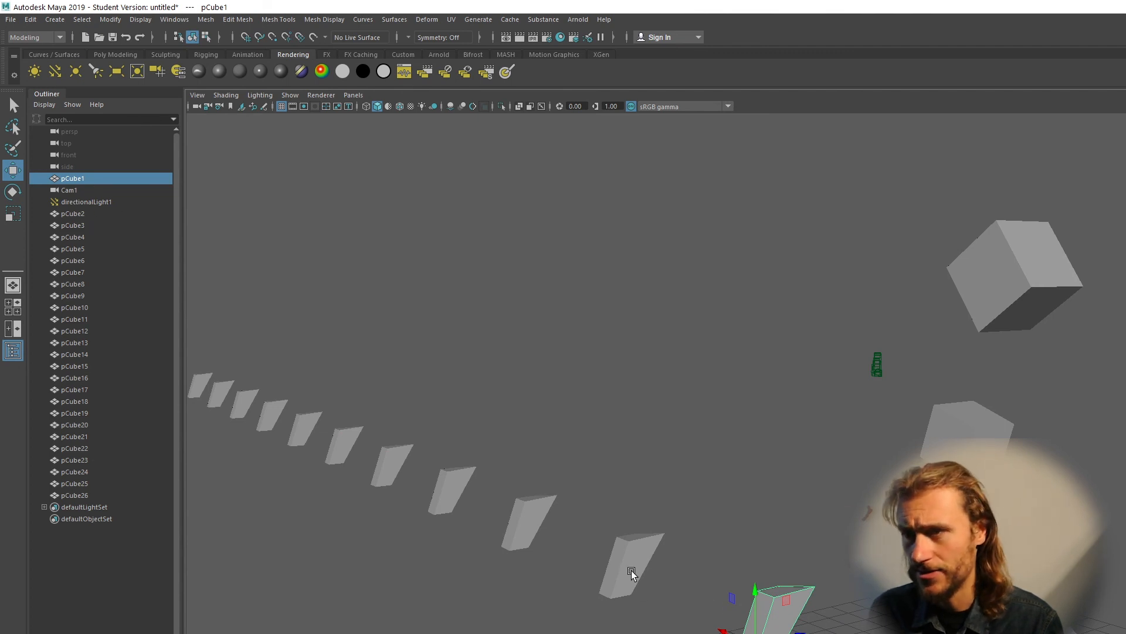
pyautogui.scroll(-3, 638, 610)
pyautogui.keyDown('alt'); pyautogui.moveTo(636, 602); pyautogui.dragTo(616, 576); pyautogui.keyUp('alt')
pyautogui.moveTo(624, 461); pyautogui.dragTo(719, 599)
pyautogui.keyDown('ctrl'); pyautogui.click(858, 616); pyautogui.keyUp('ctrl')
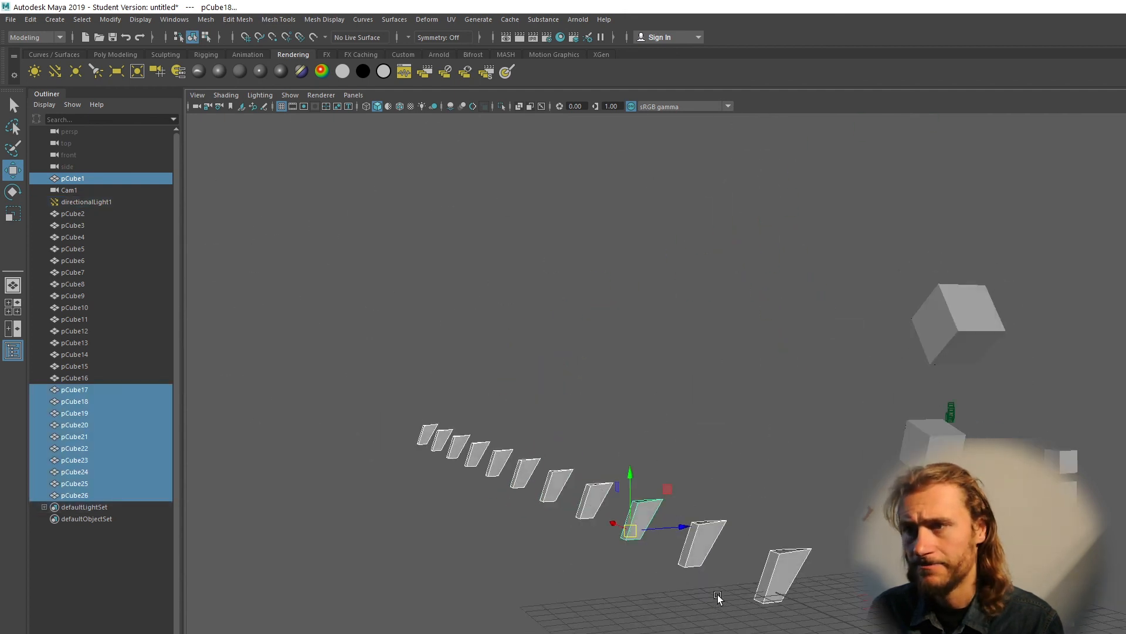
pyautogui.keyDown('alt'); pyautogui.moveTo(711, 584); pyautogui.dragTo(709, 630, button='middle'); pyautogui.keyUp('alt')
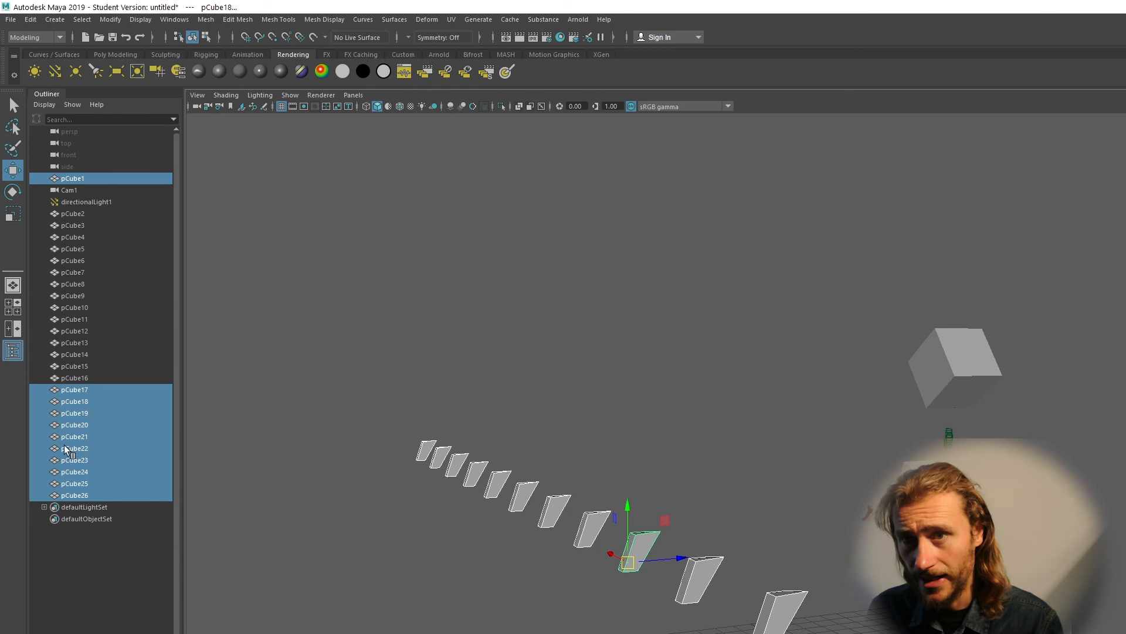
pyautogui.keyDown('ctrl'); pyautogui.click(80, 177); pyautogui.keyUp('ctrl')
pyautogui.keyDown('ctrl'); pyautogui.click(83, 180); pyautogui.keyUp('ctrl')
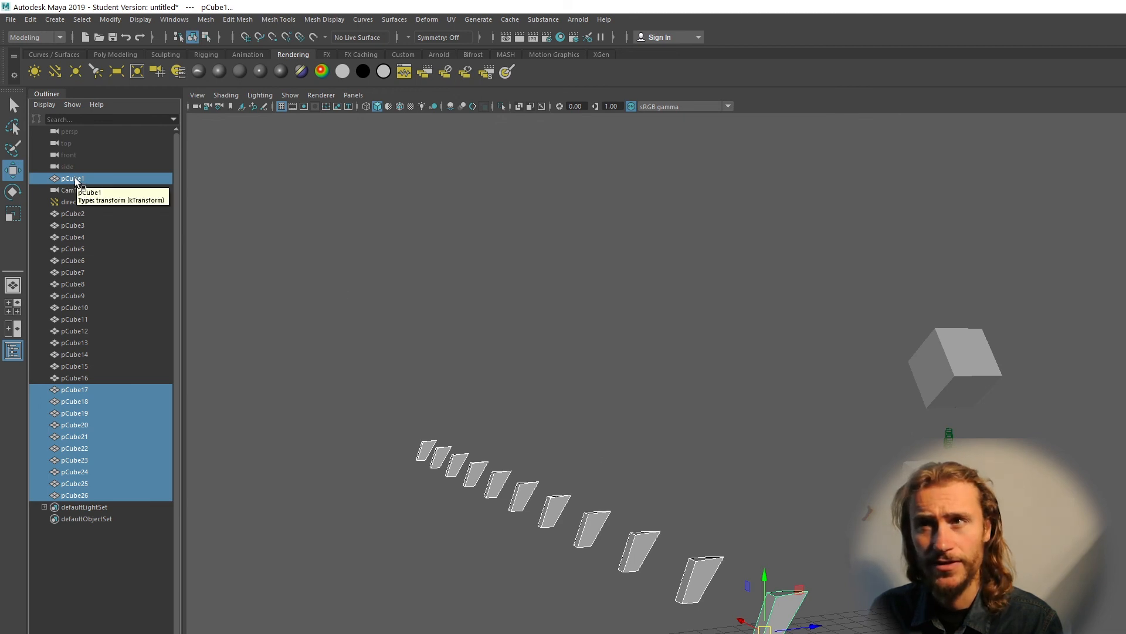
# Group pCube1 and its instances, and check the members of the new group in the Outliner.
pyautogui.hotkey('ctrl', 'g')
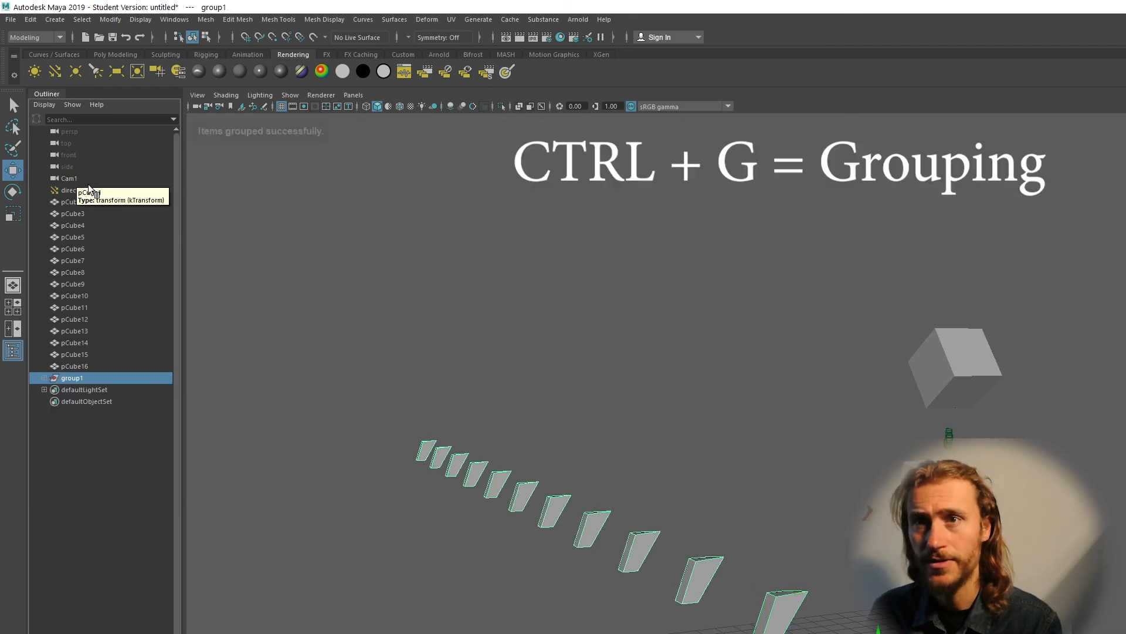
pyautogui.click(45, 378)
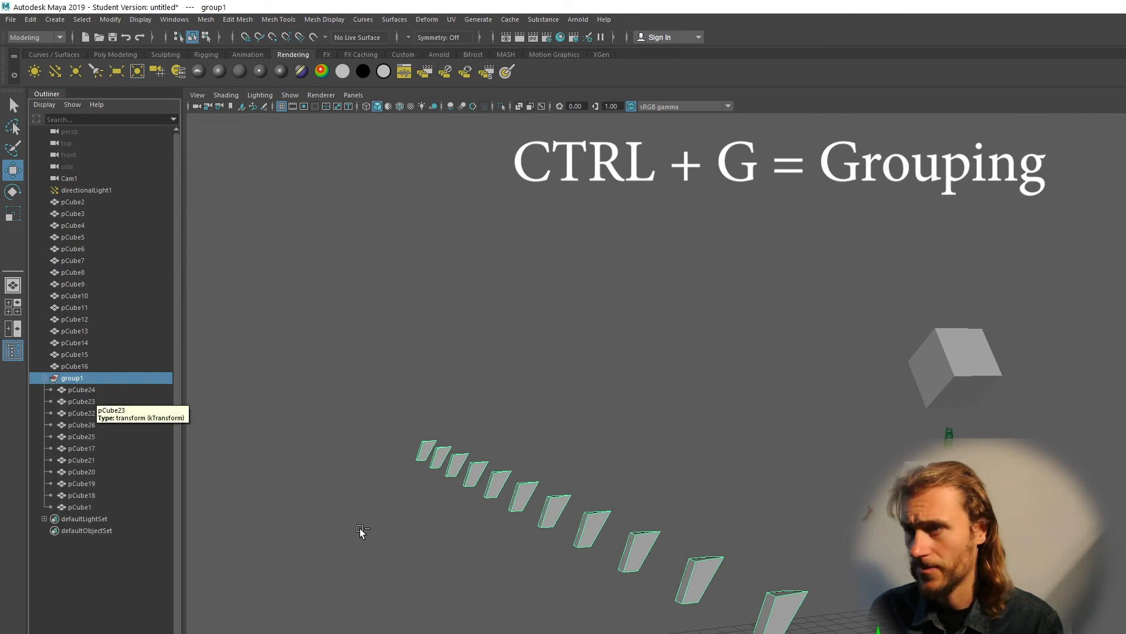
pyautogui.click(44, 377)
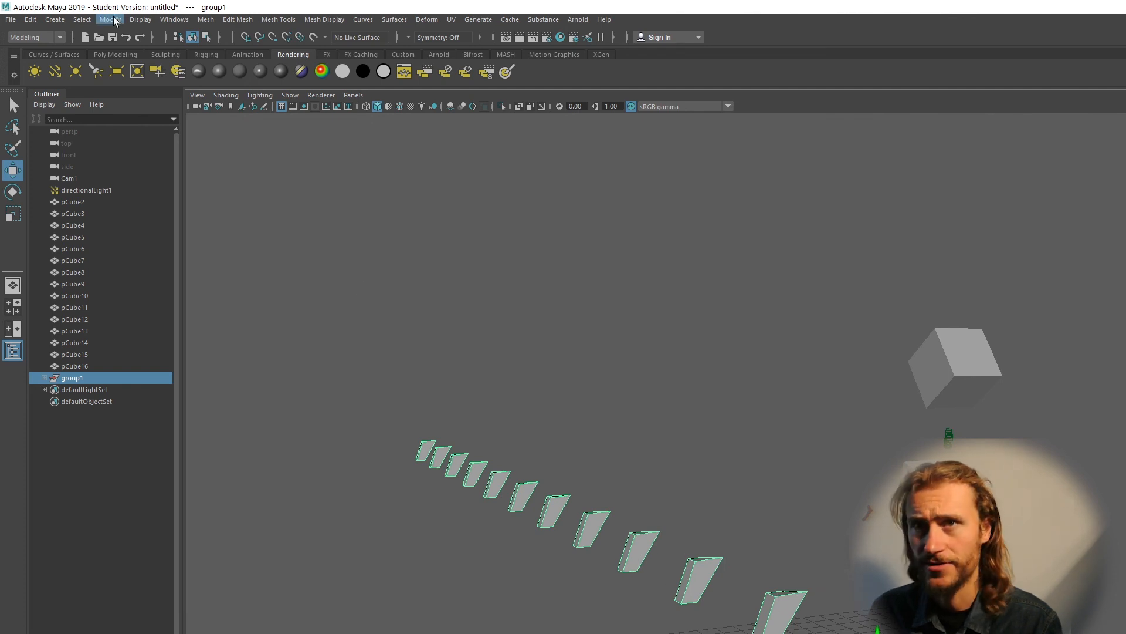
# Center the pivot of group1 and rotate the whole row of cubes about it.
pyautogui.click(61, 19)
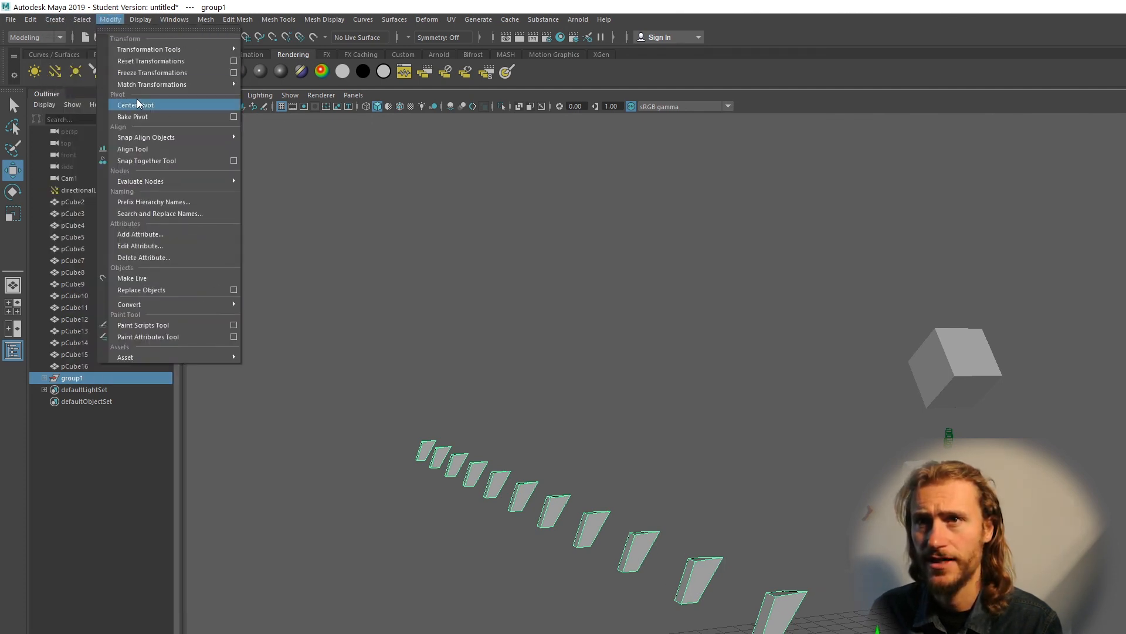
pyautogui.click(138, 105)
pyautogui.press('e')
pyautogui.moveTo(507, 504); pyautogui.dragTo(478, 484)
# Select pCube23 inside group1 and move it straight up above the rest of the row.
pyautogui.click(45, 378)
pyautogui.click(98, 403)
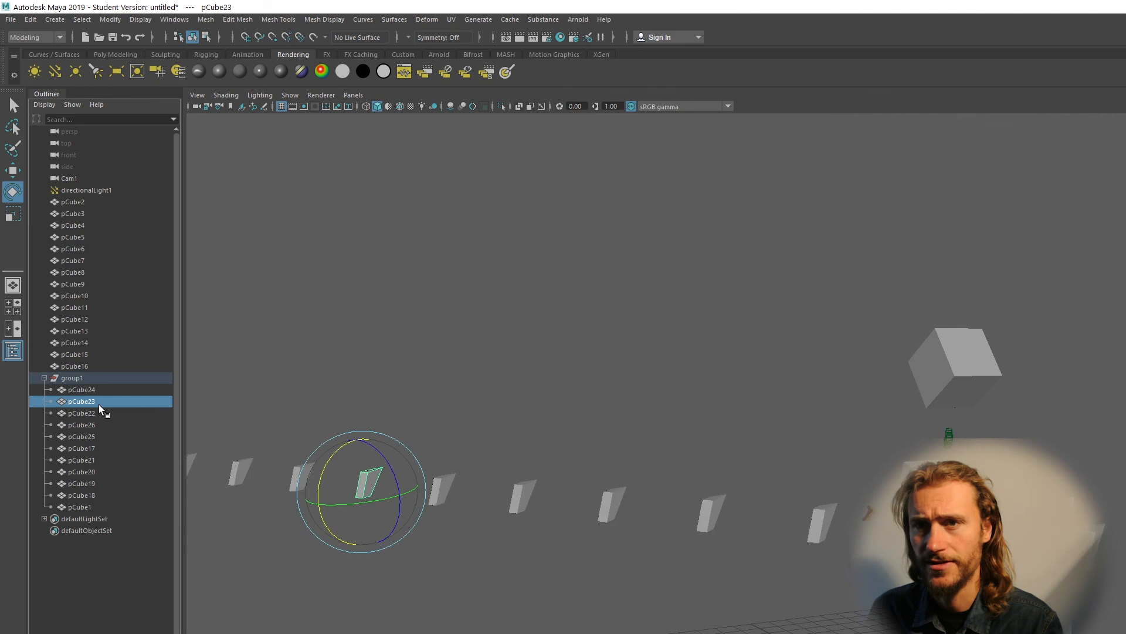
pyautogui.press('w')
pyautogui.moveTo(366, 446); pyautogui.dragTo(356, 283)
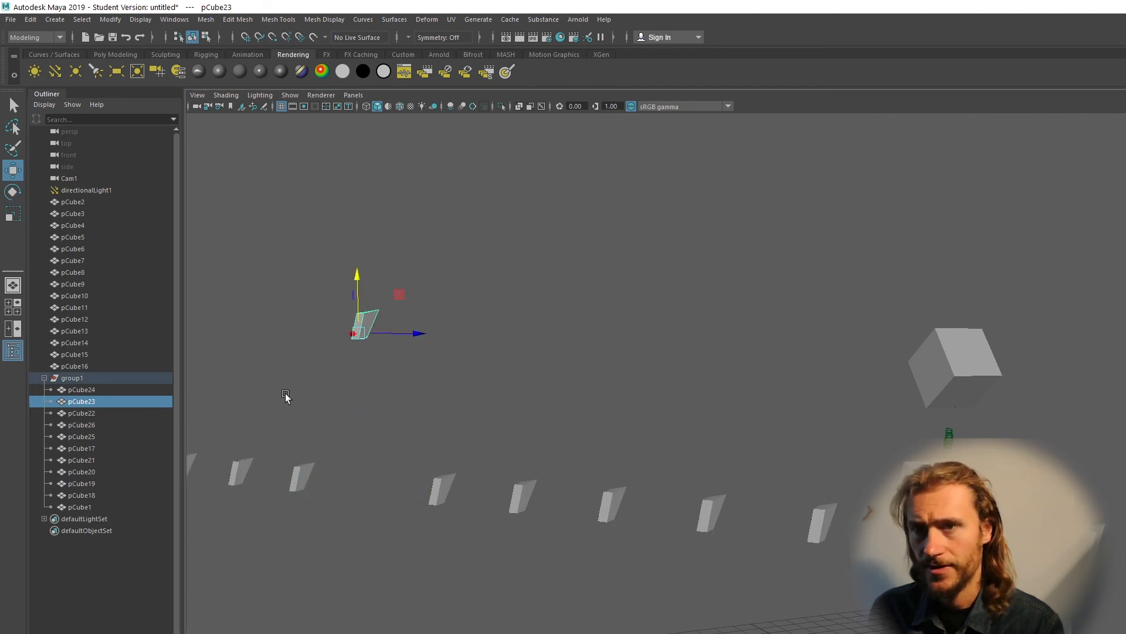
# Select group1 and move the whole group of cubes together along the row's direction.
pyautogui.click(99, 379)
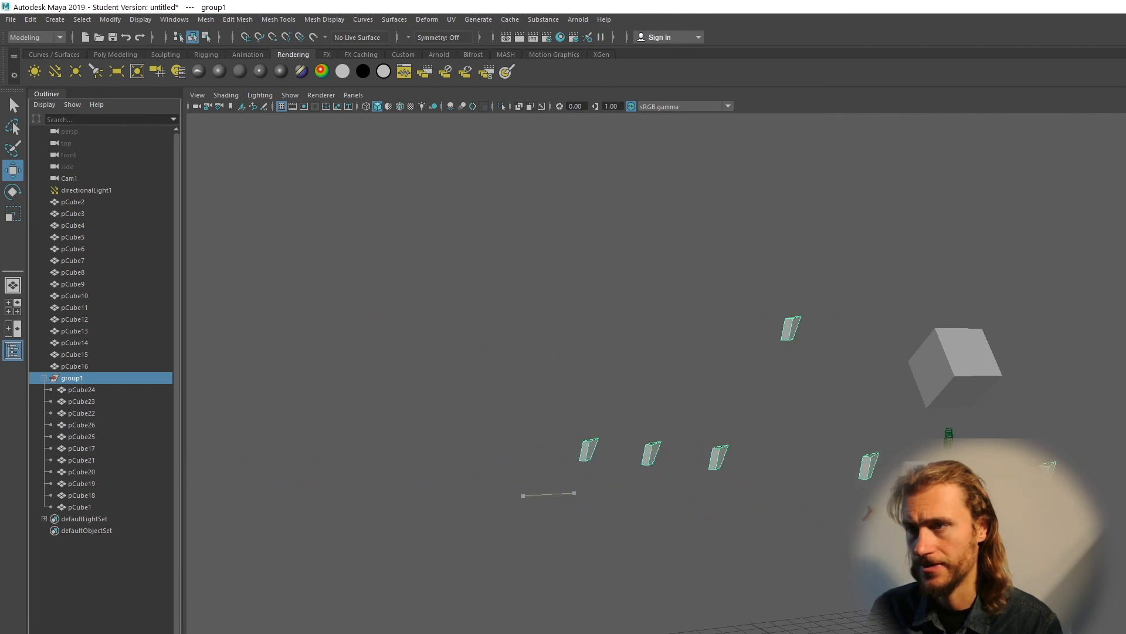